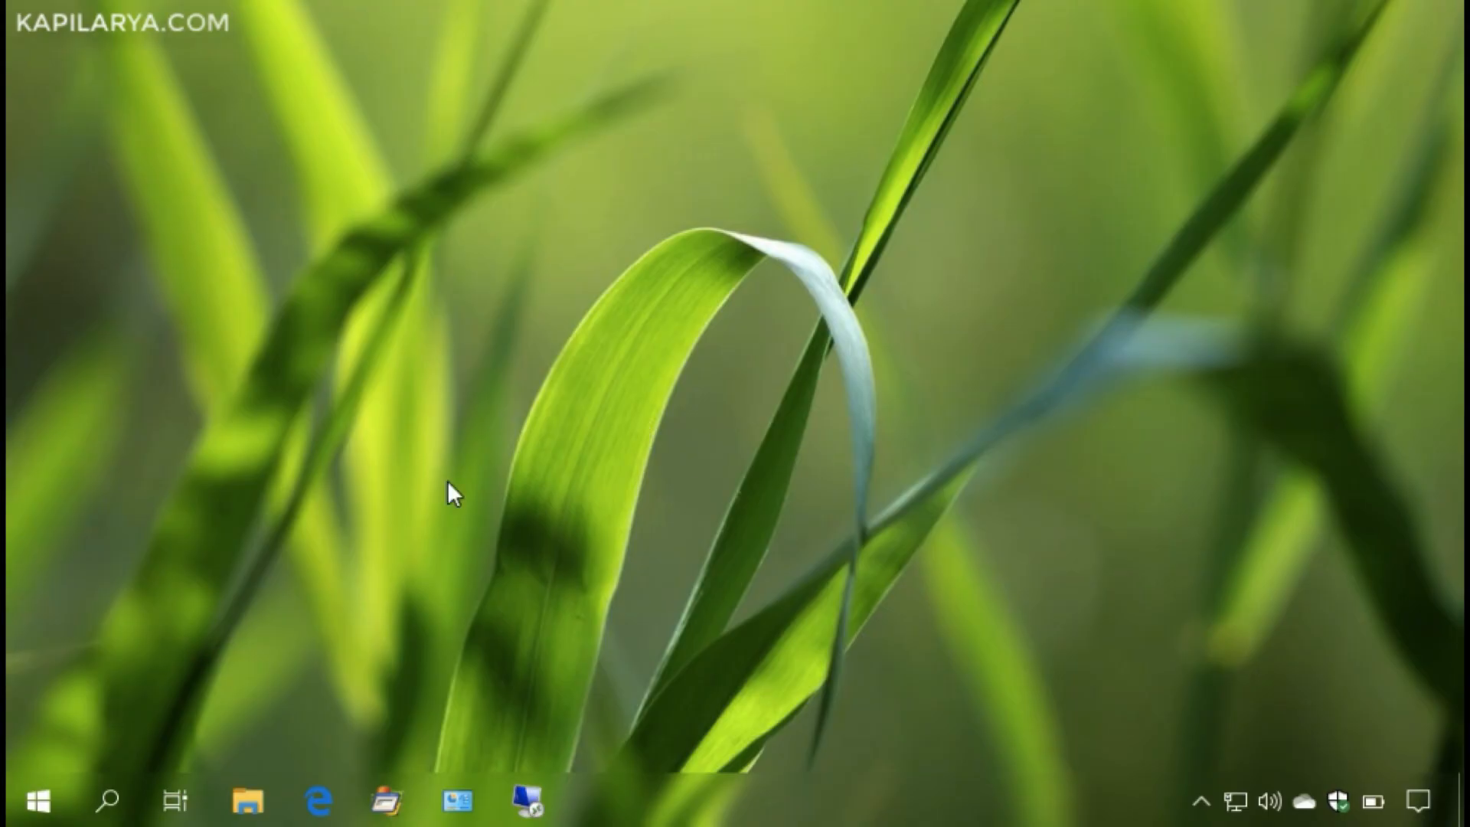
Open Device Manager and select Standard SATA AHCI Controller under IDE ATA/ATAPI controllers.
{"action": "right_click", "coordinate": [42, 791]}
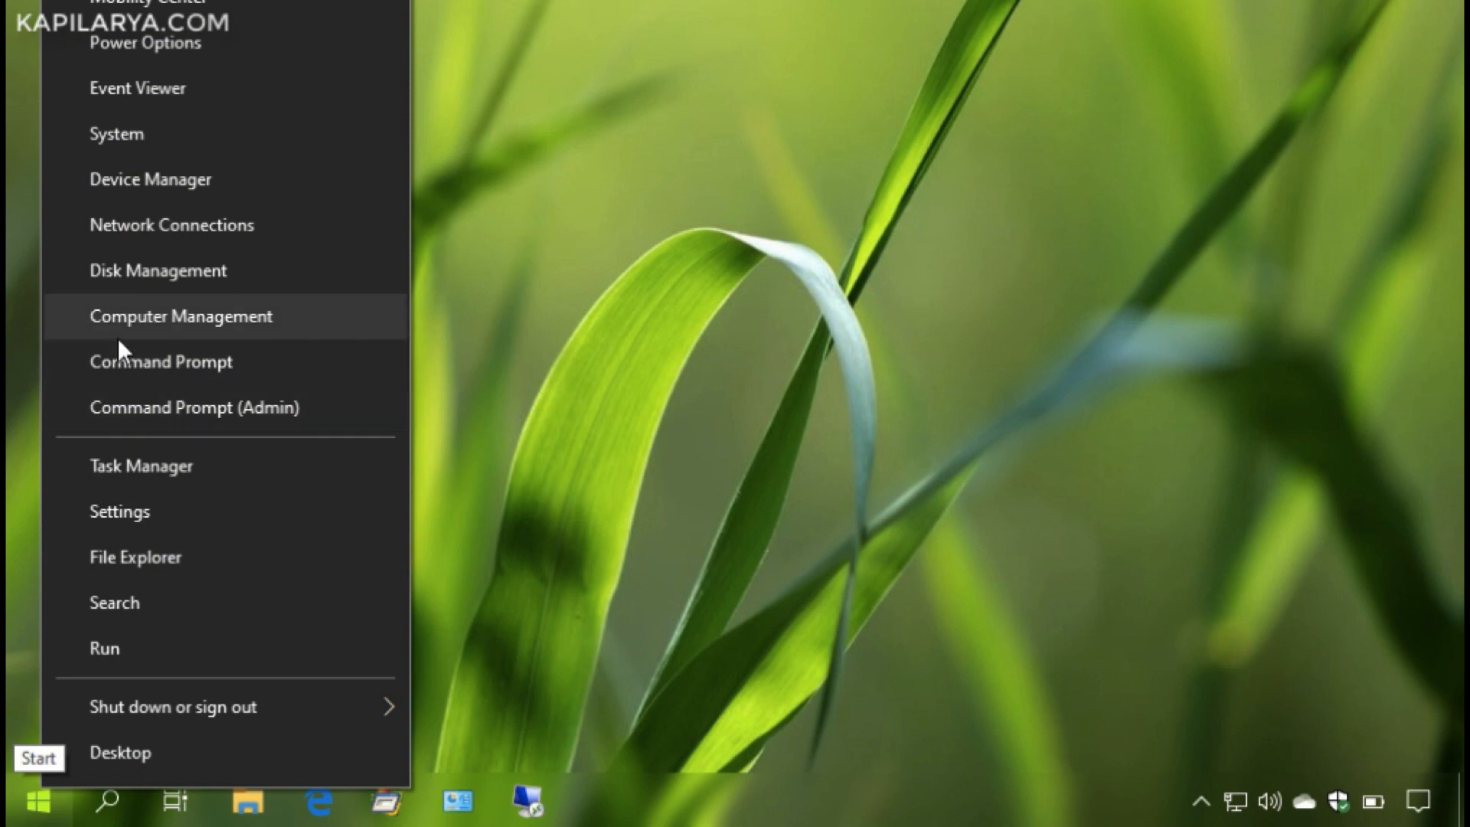
{"action": "left_click", "coordinate": [237, 180]}
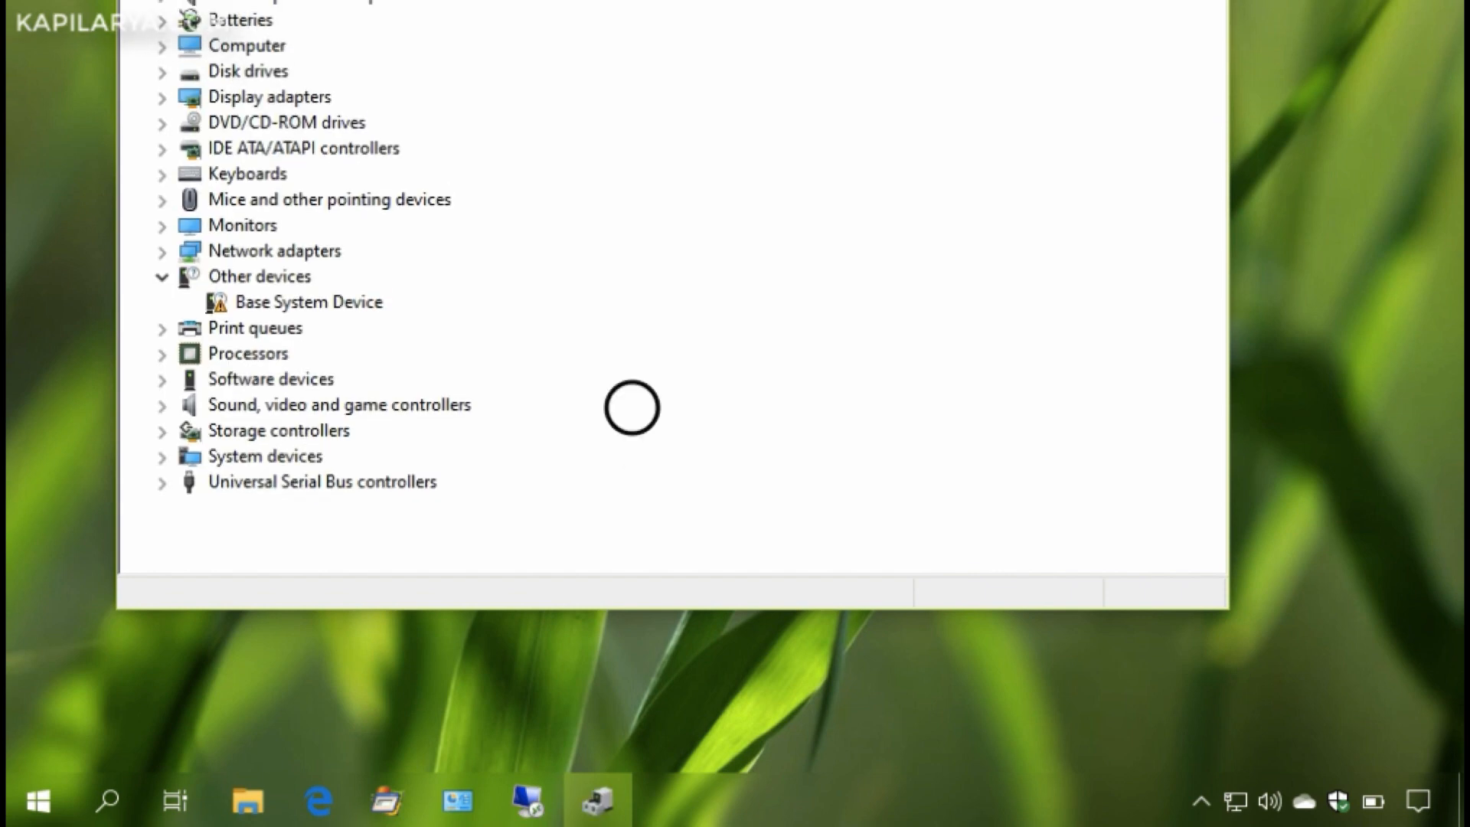
{"action": "left_click_drag", "start_coordinate": [452, 0], "coordinate": [453, 46]}
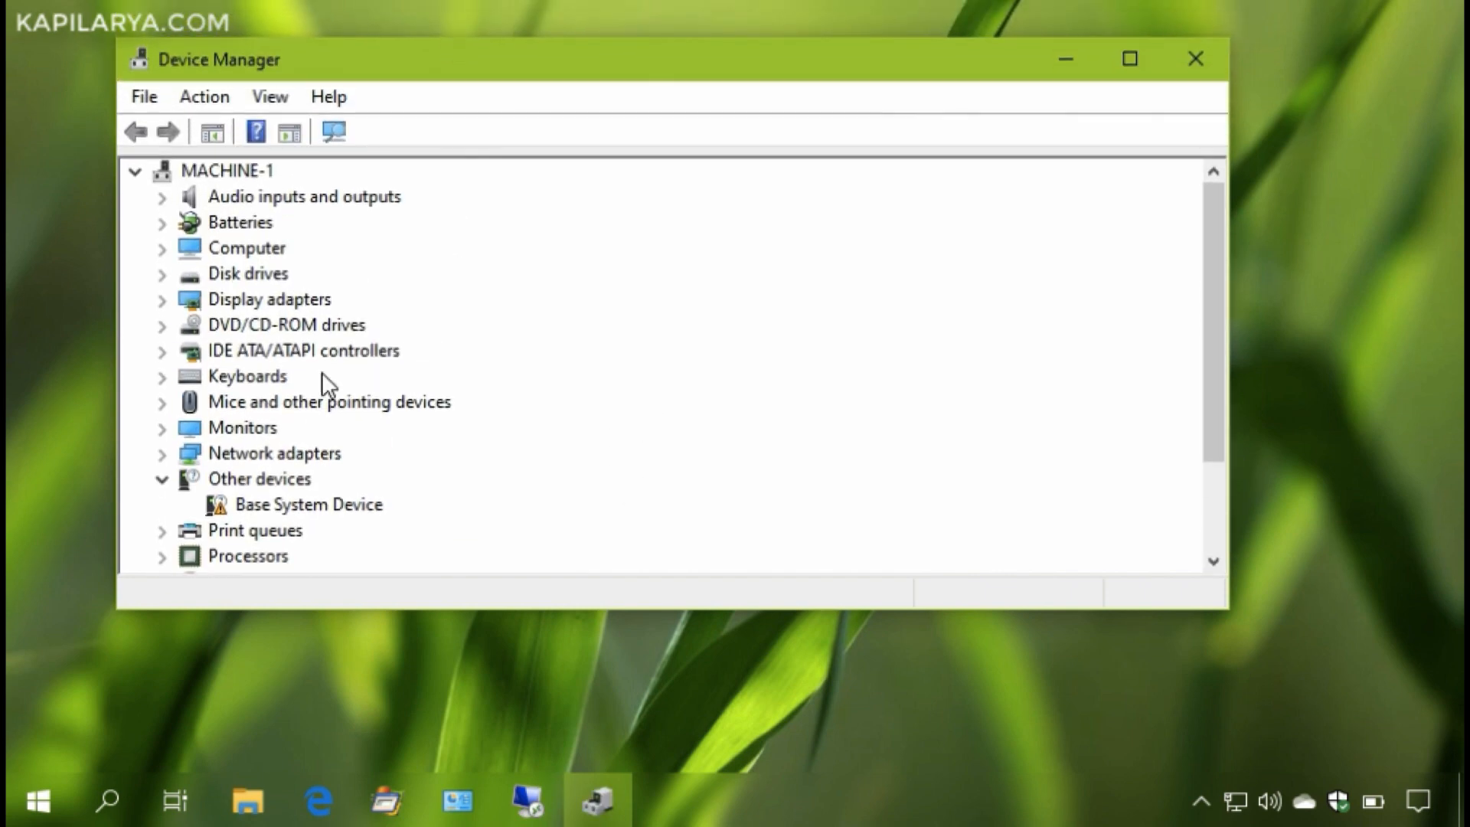
{"action": "left_click", "coordinate": [162, 351]}
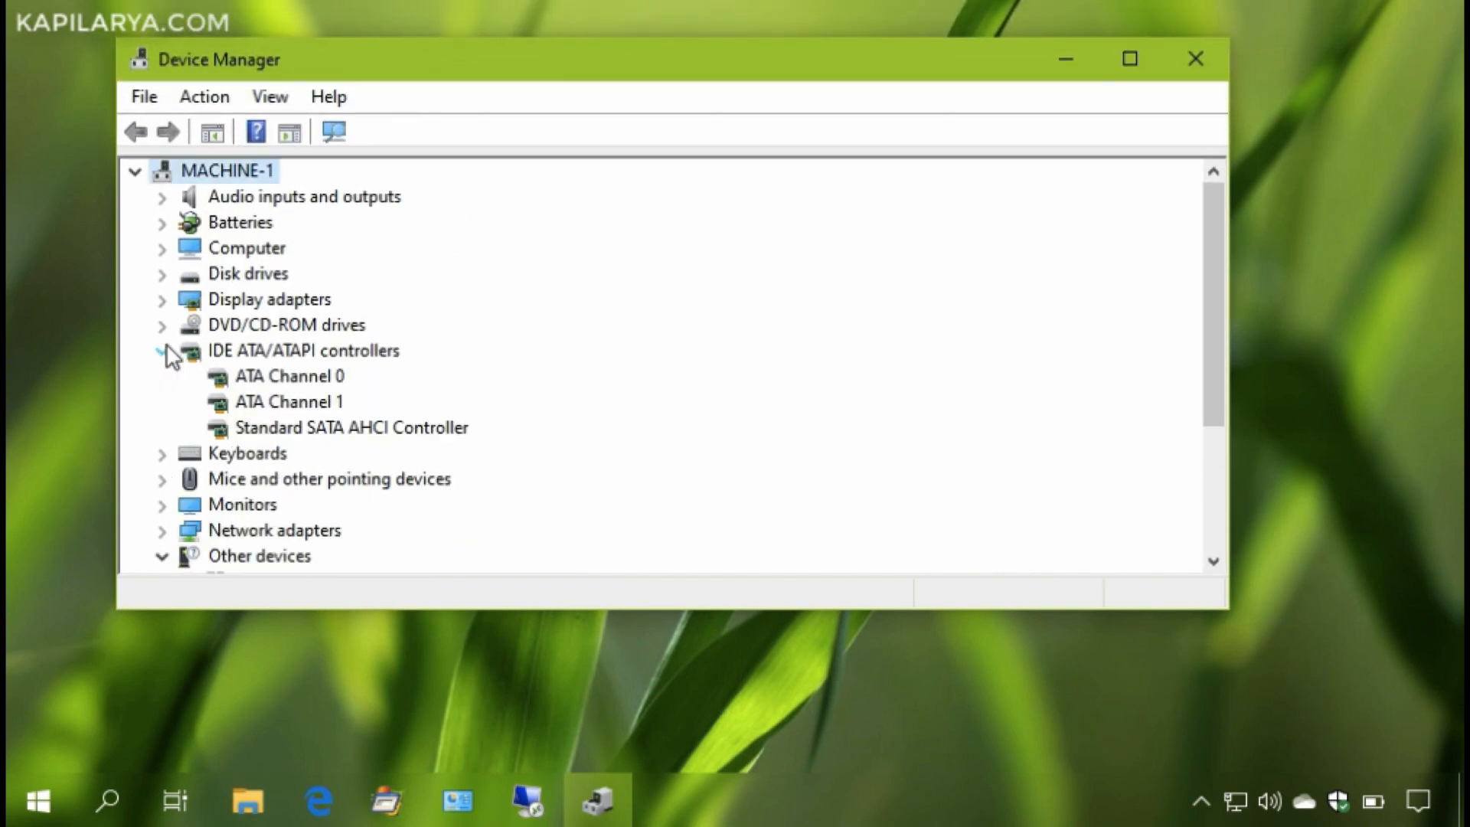
{"action": "left_click", "coordinate": [457, 429]}
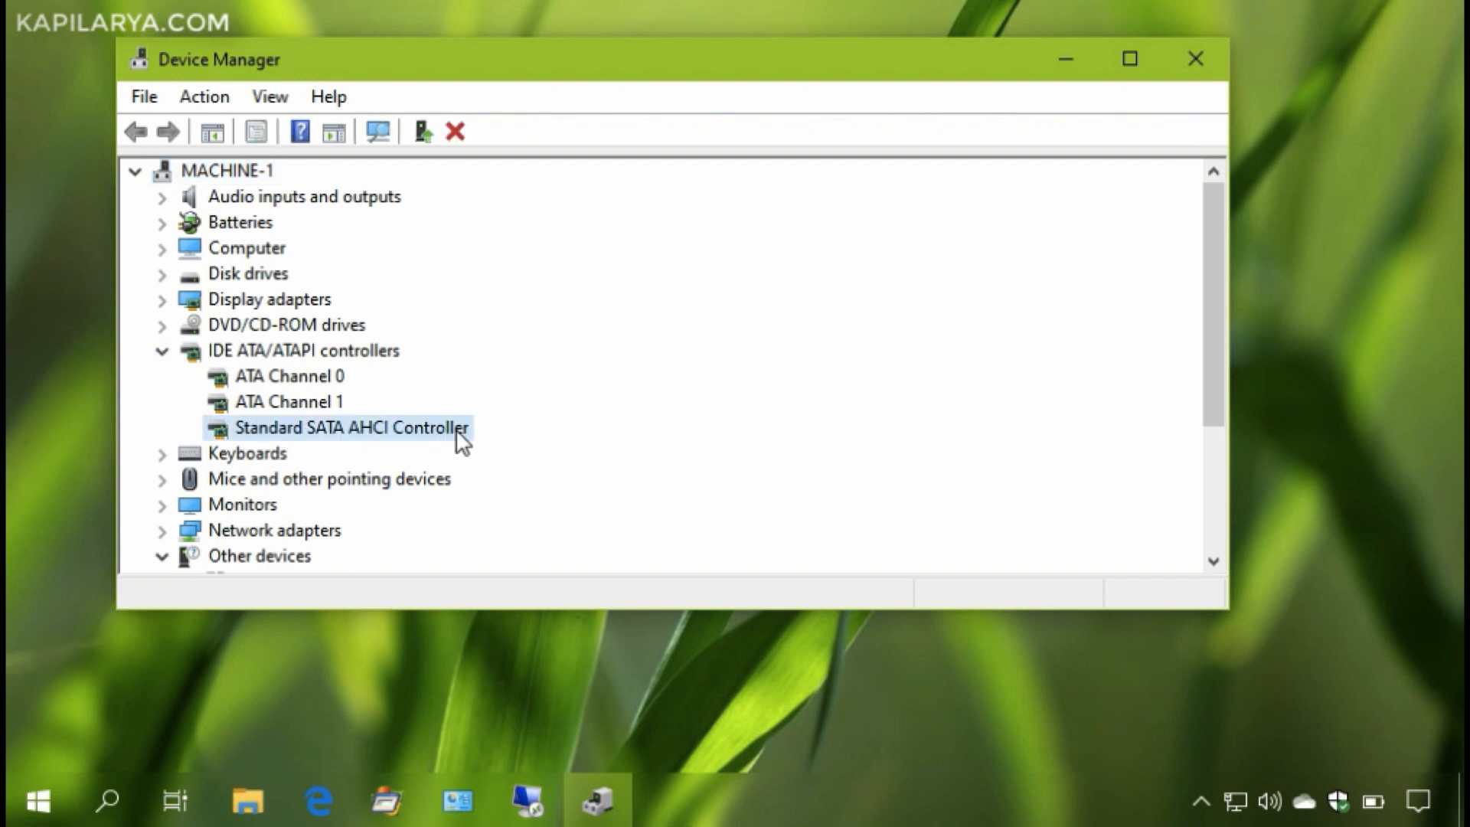
Open the Standard SATA AHCI Controller's properties and check which driver file it uses in the driver file details.
{"action": "double_click", "coordinate": [357, 430]}
{"action": "left_click_drag", "start_coordinate": [494, 20], "coordinate": [673, 60]}
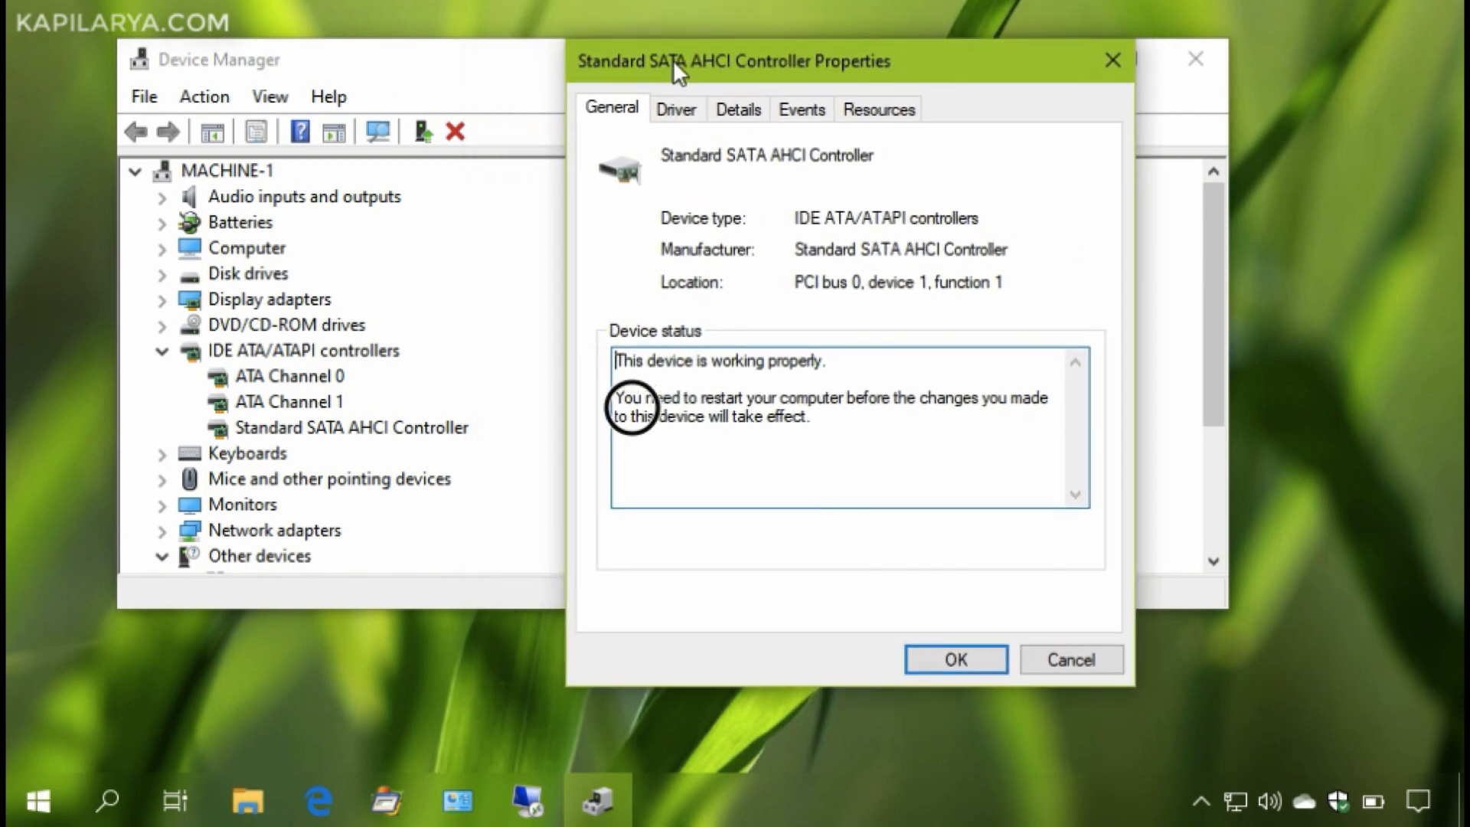
{"action": "left_click", "coordinate": [676, 113]}
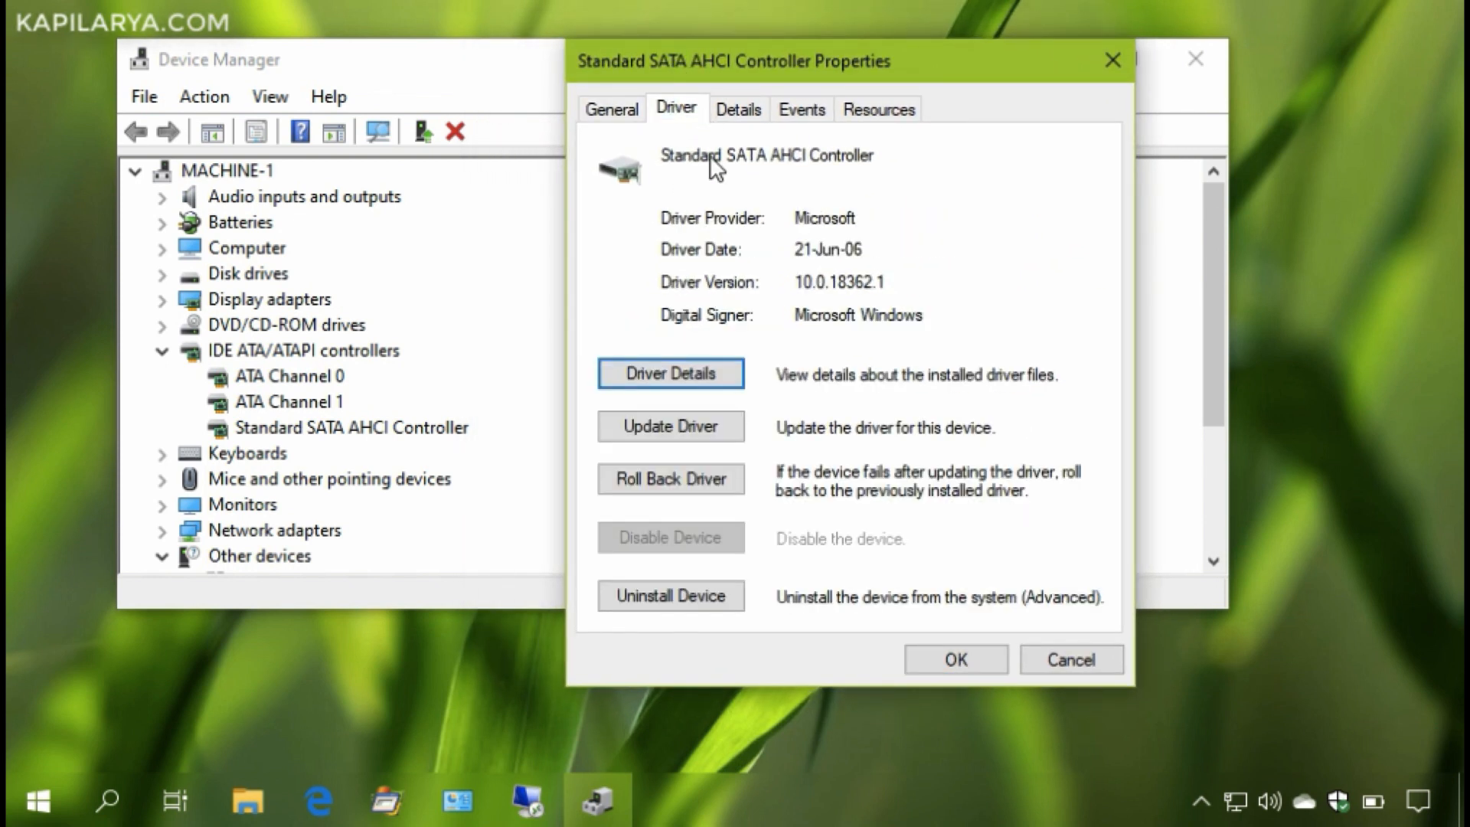
{"action": "left_click", "coordinate": [622, 375]}
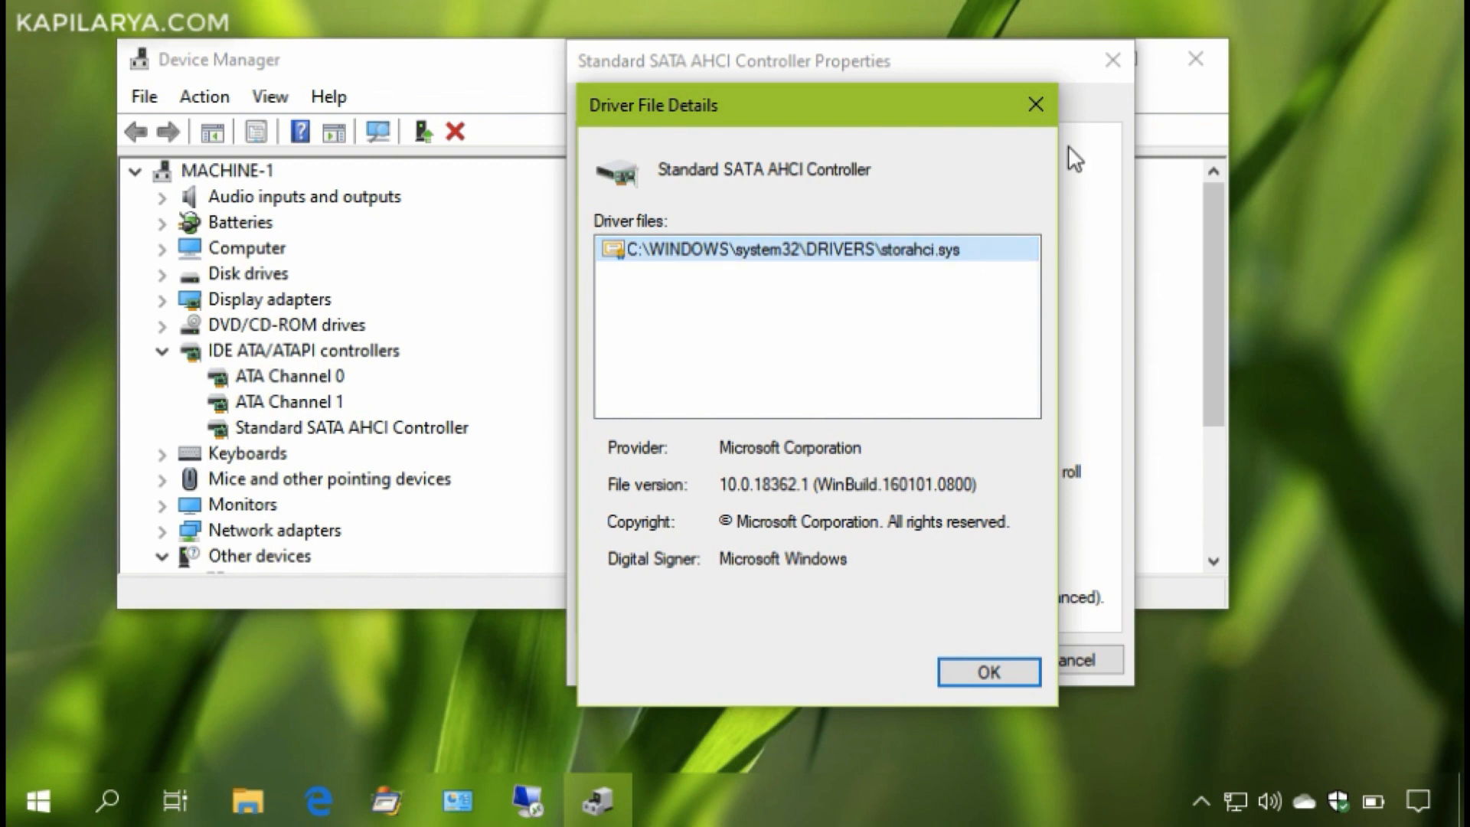
{"action": "left_click", "coordinate": [1036, 95]}
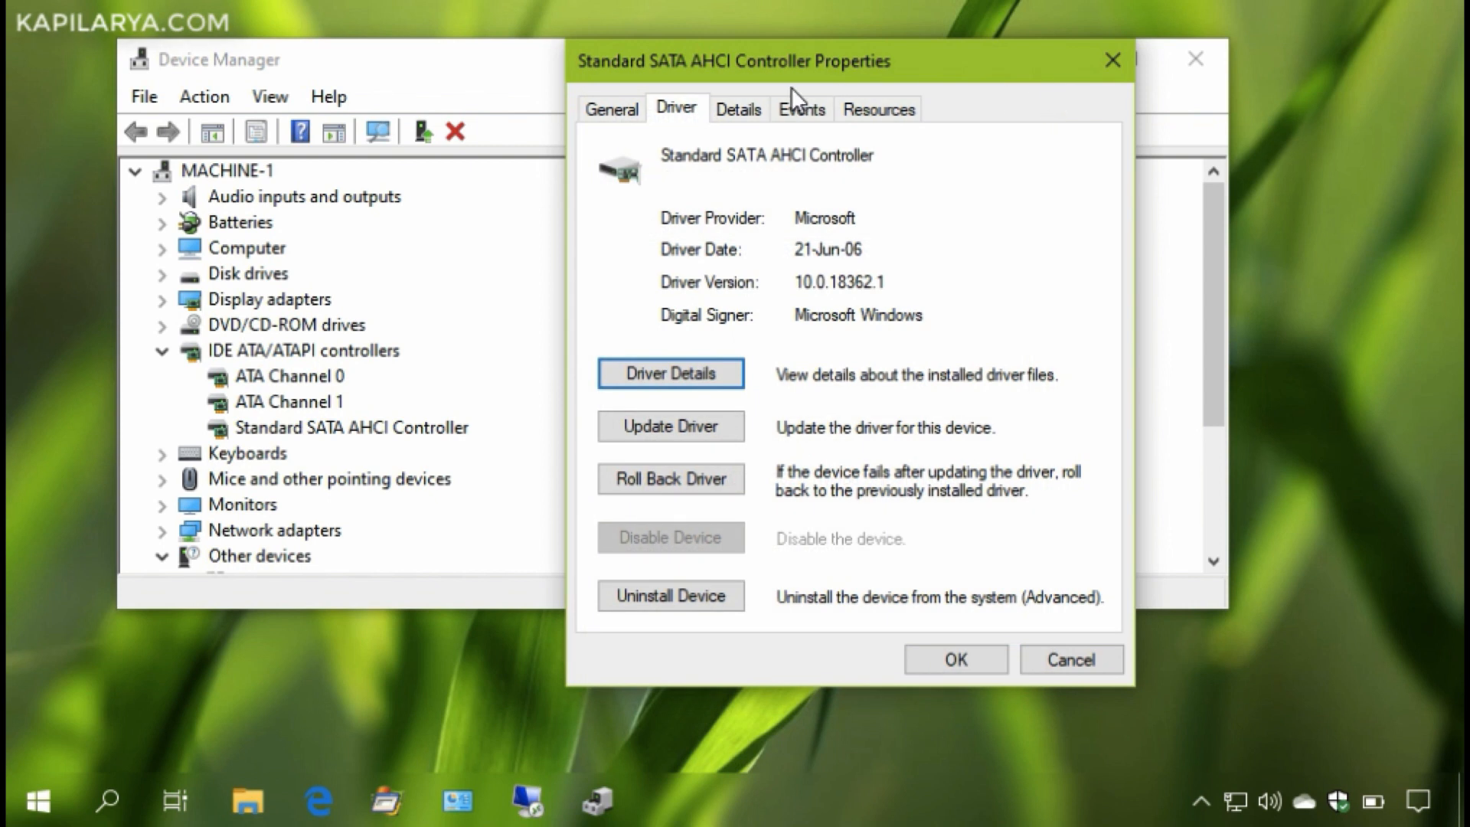
Copy the controller's Device instance path value from its property details, then close the properties and minimize Device Manager.
{"action": "left_click", "coordinate": [737, 109]}
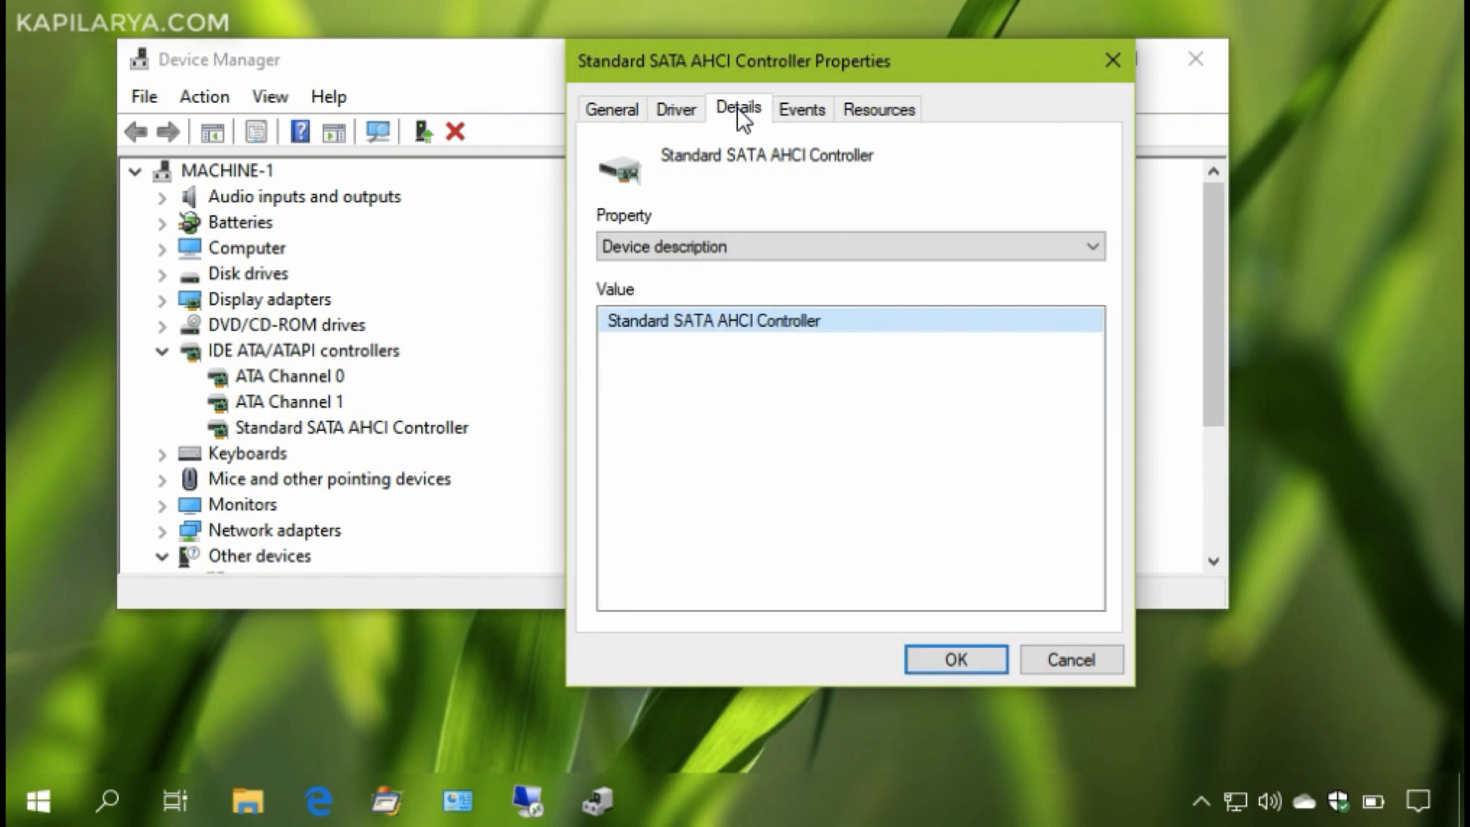
{"action": "left_click", "coordinate": [722, 245]}
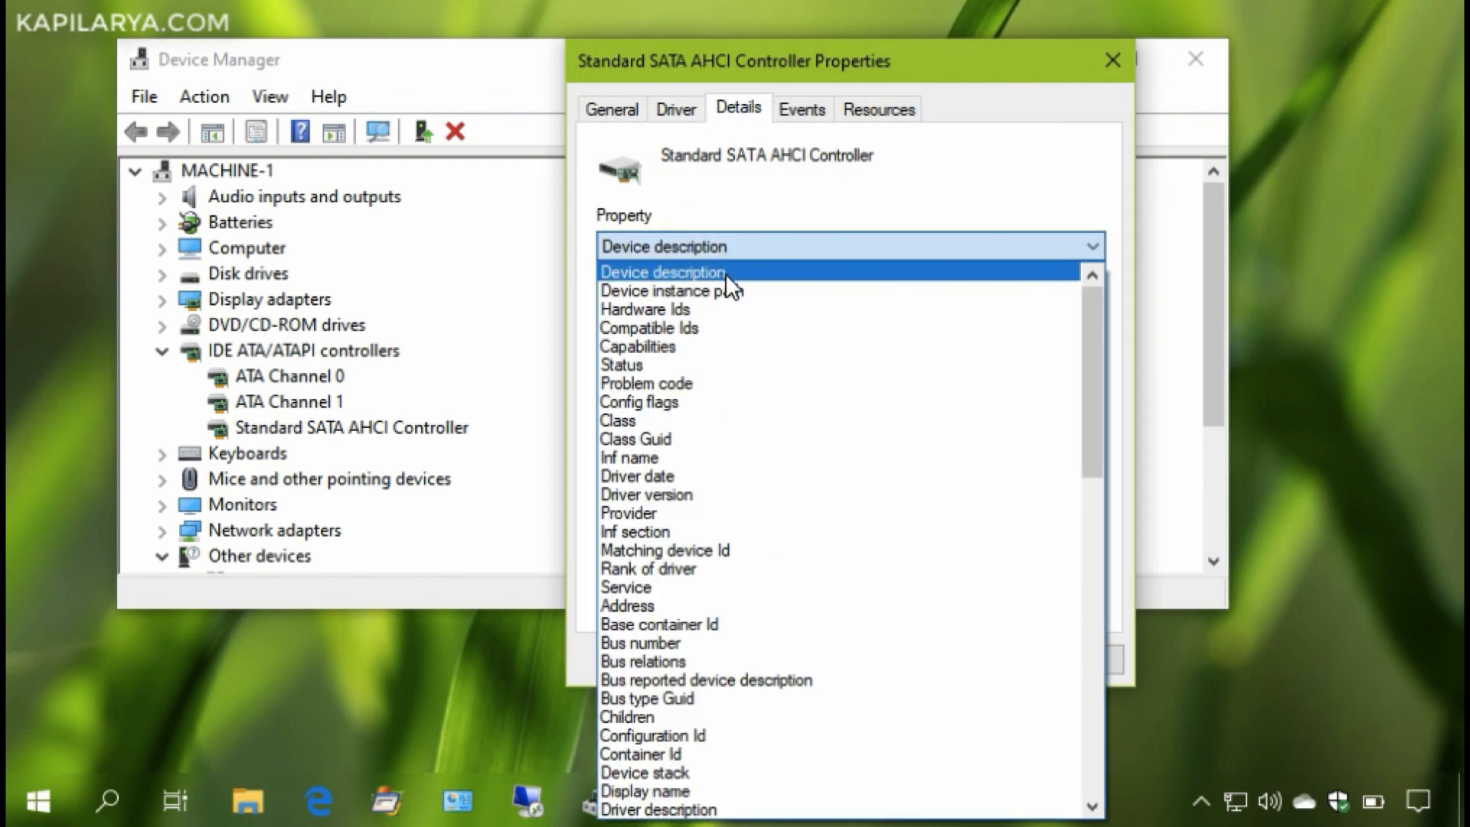
{"action": "left_click", "coordinate": [778, 291]}
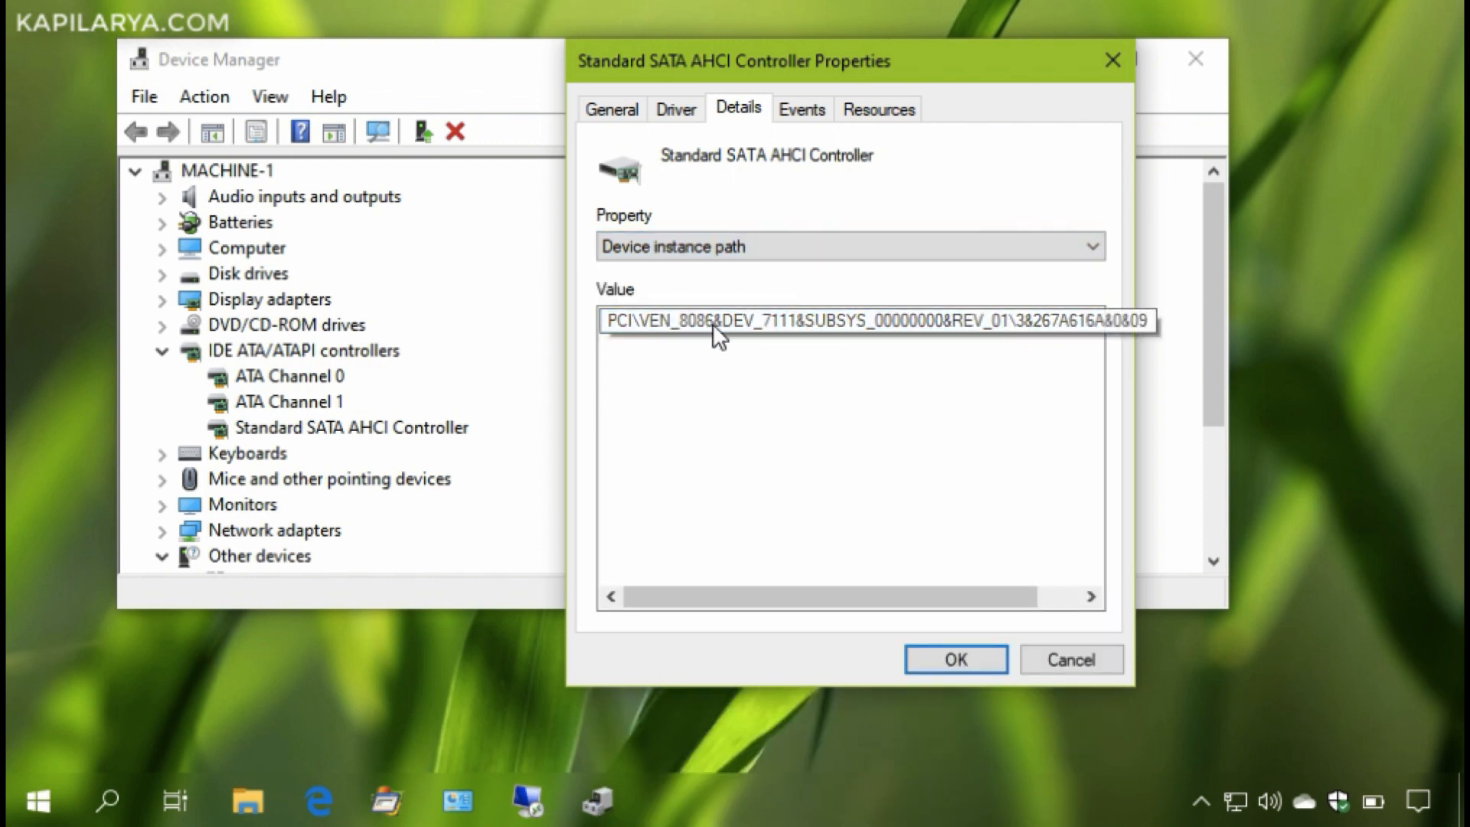
{"action": "right_click", "coordinate": [769, 326]}
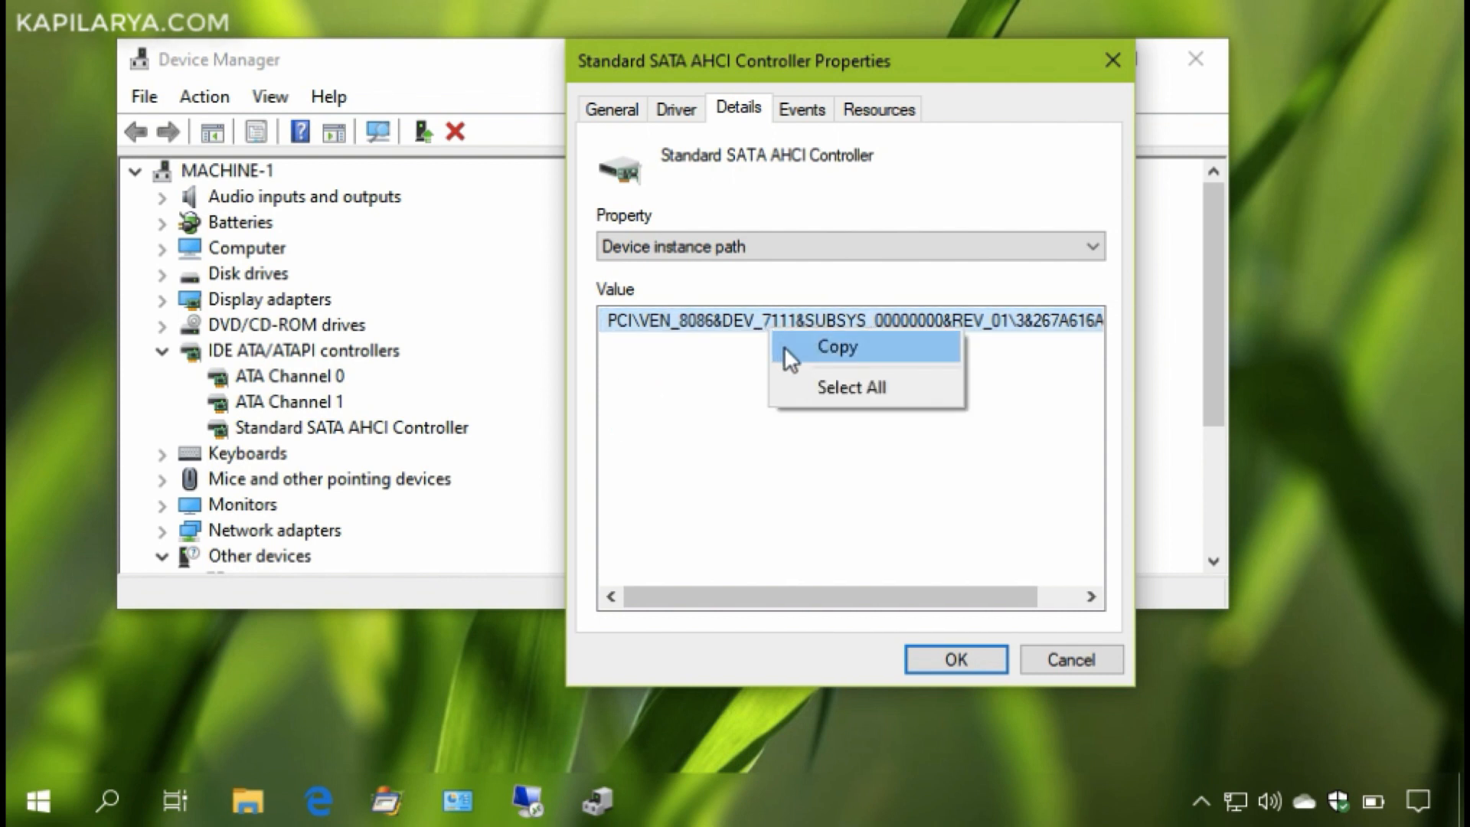
{"action": "left_click", "coordinate": [784, 346]}
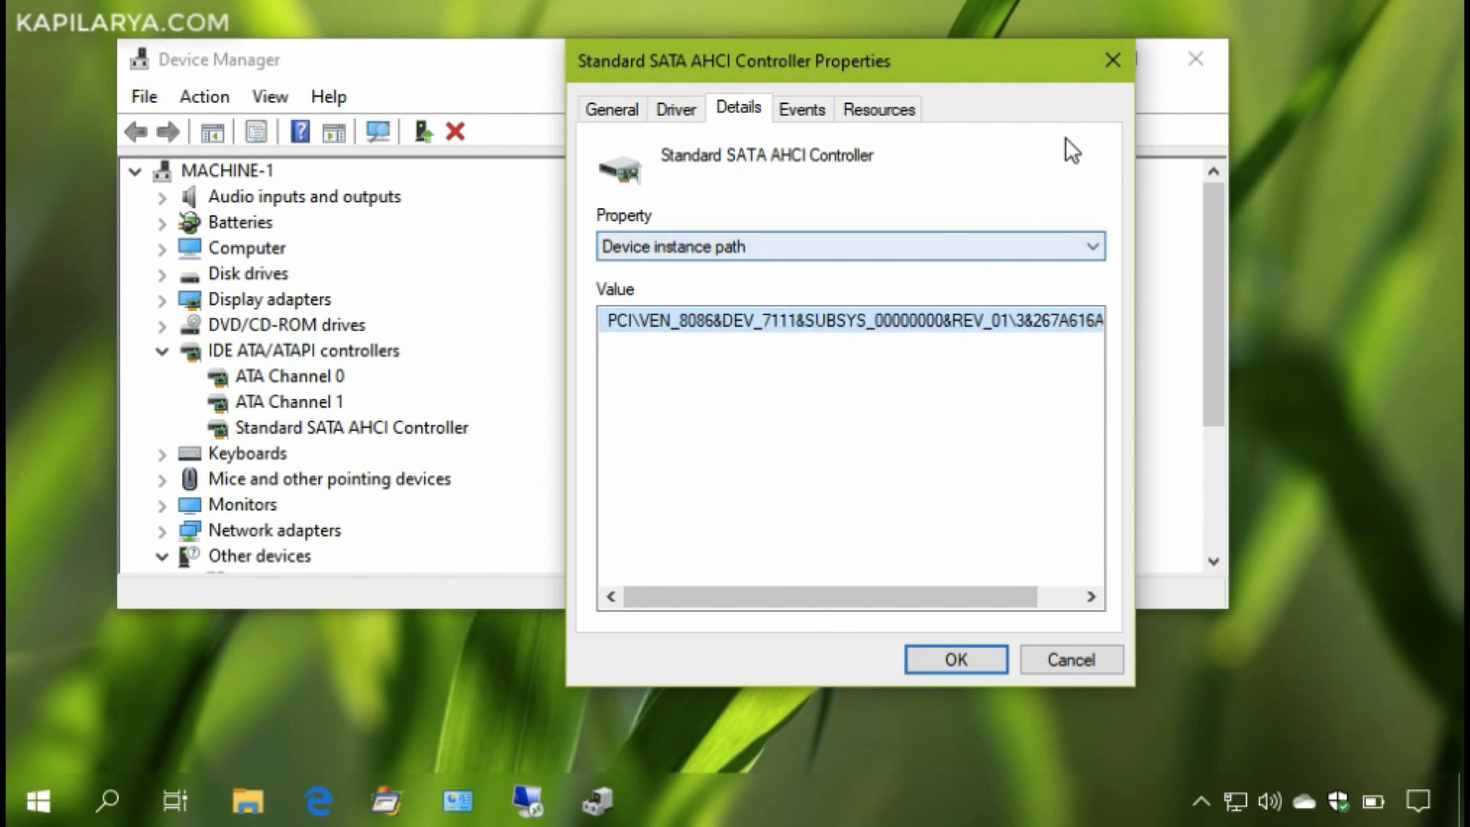
{"action": "left_click", "coordinate": [1106, 60]}
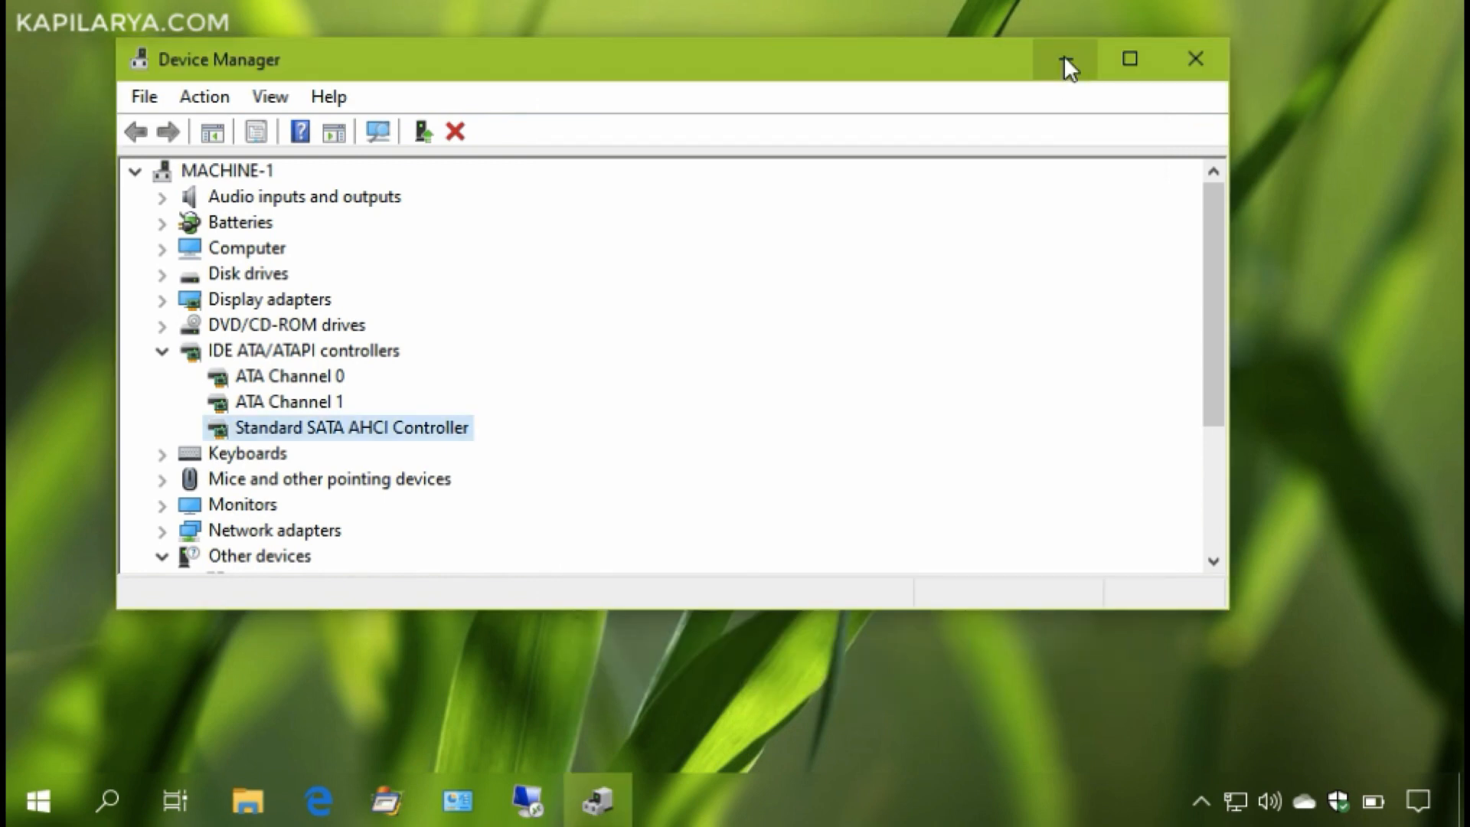
{"action": "left_click", "coordinate": [1065, 57]}
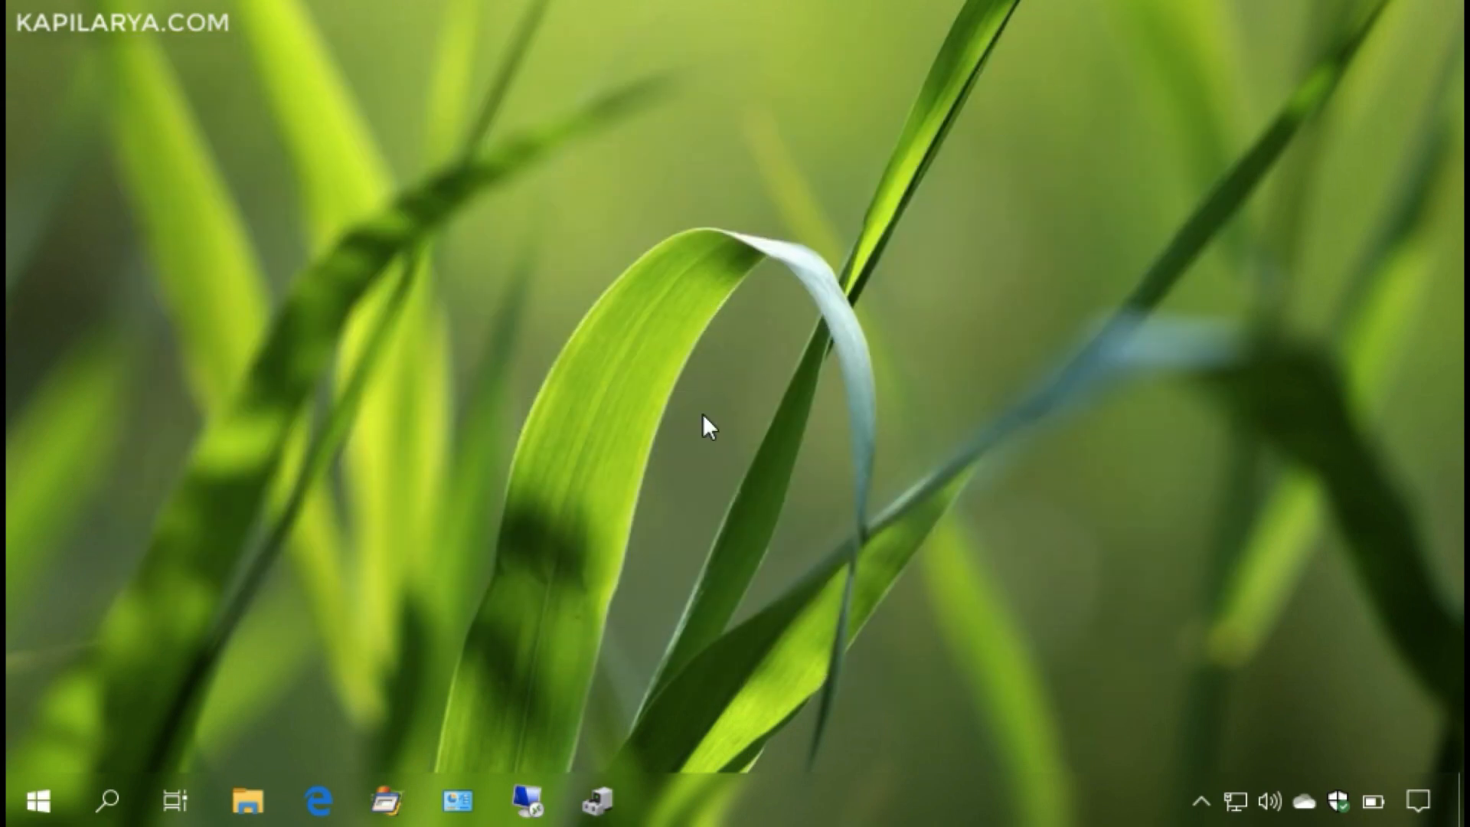
Create a new text document on the desktop with its default name and open it.
{"action": "right_click", "coordinate": [485, 230]}
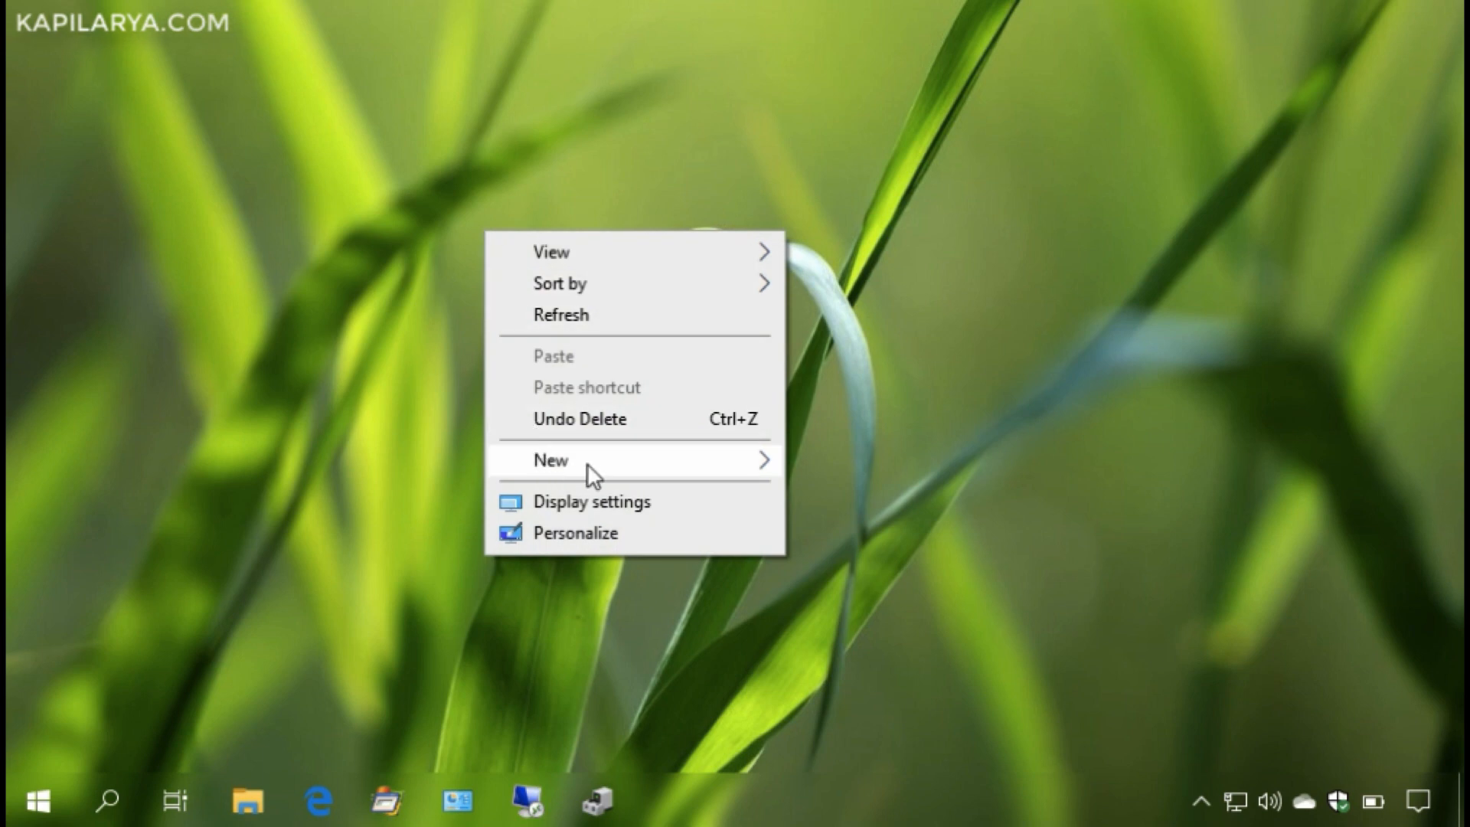
{"action": "mouse_move", "coordinate": [587, 465]}
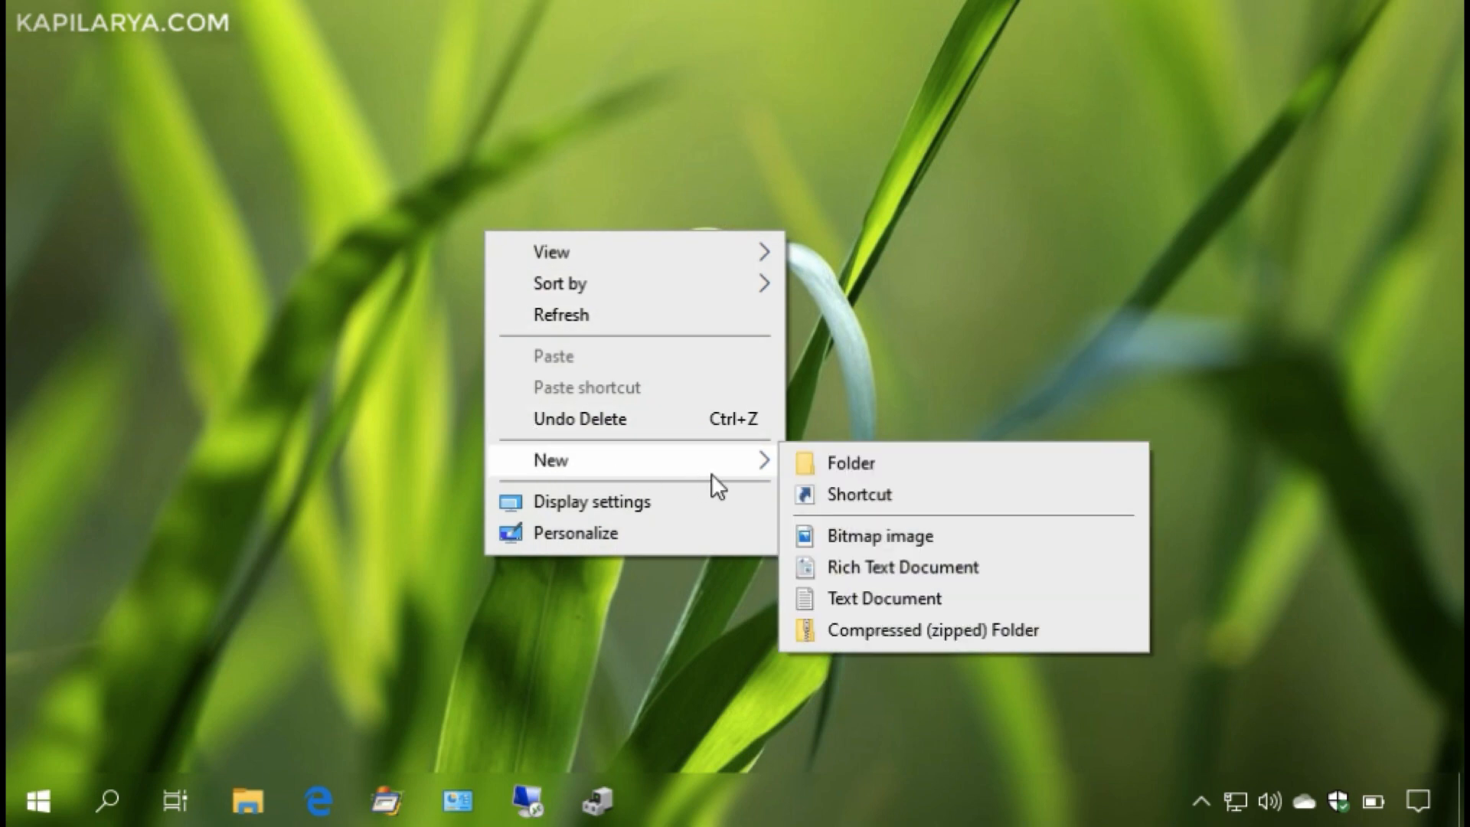
{"action": "left_click", "coordinate": [841, 603]}
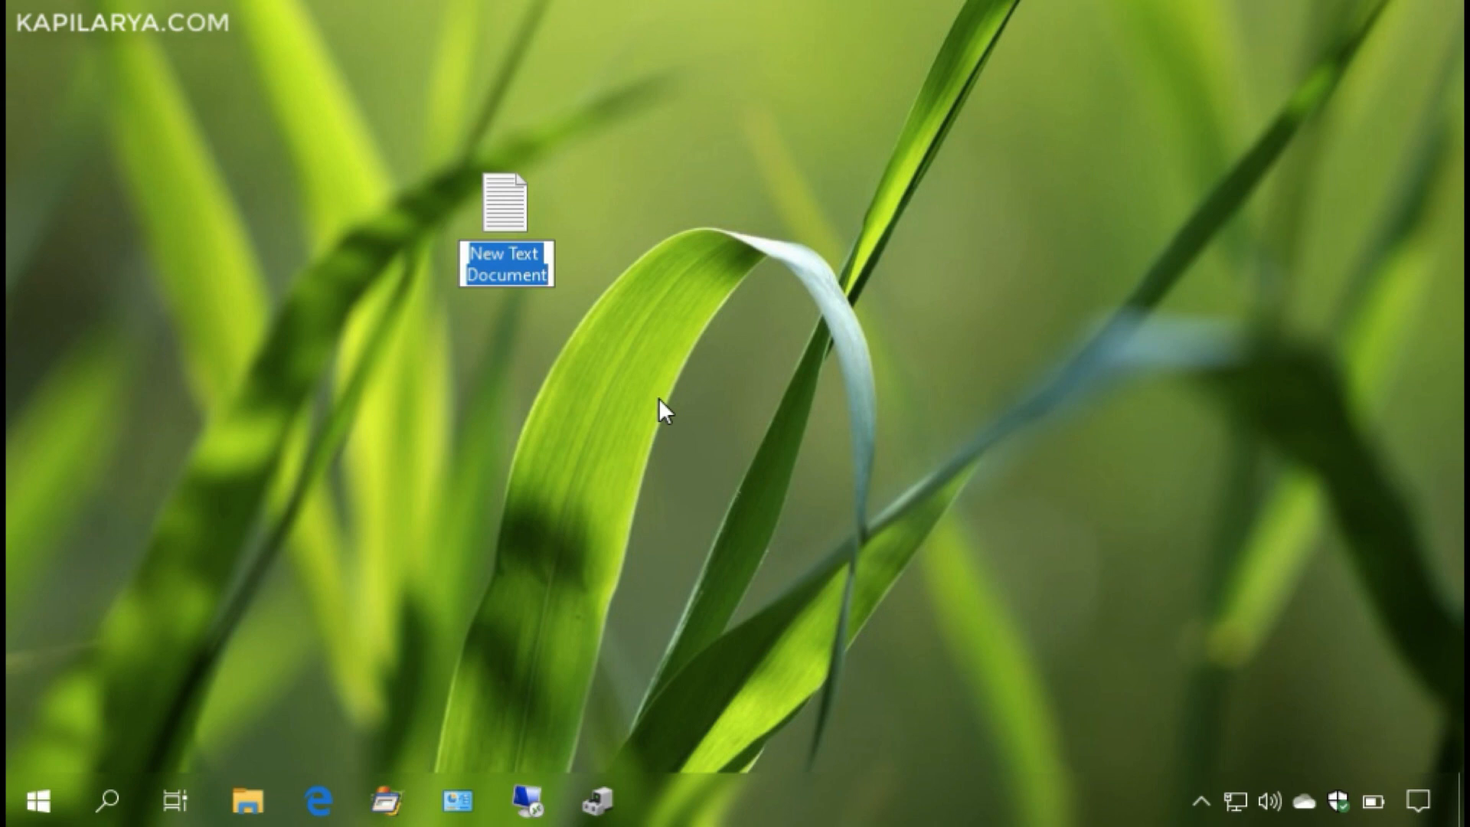
{"action": "key", "text": "Return"}
{"action": "key", "text": "Return"}
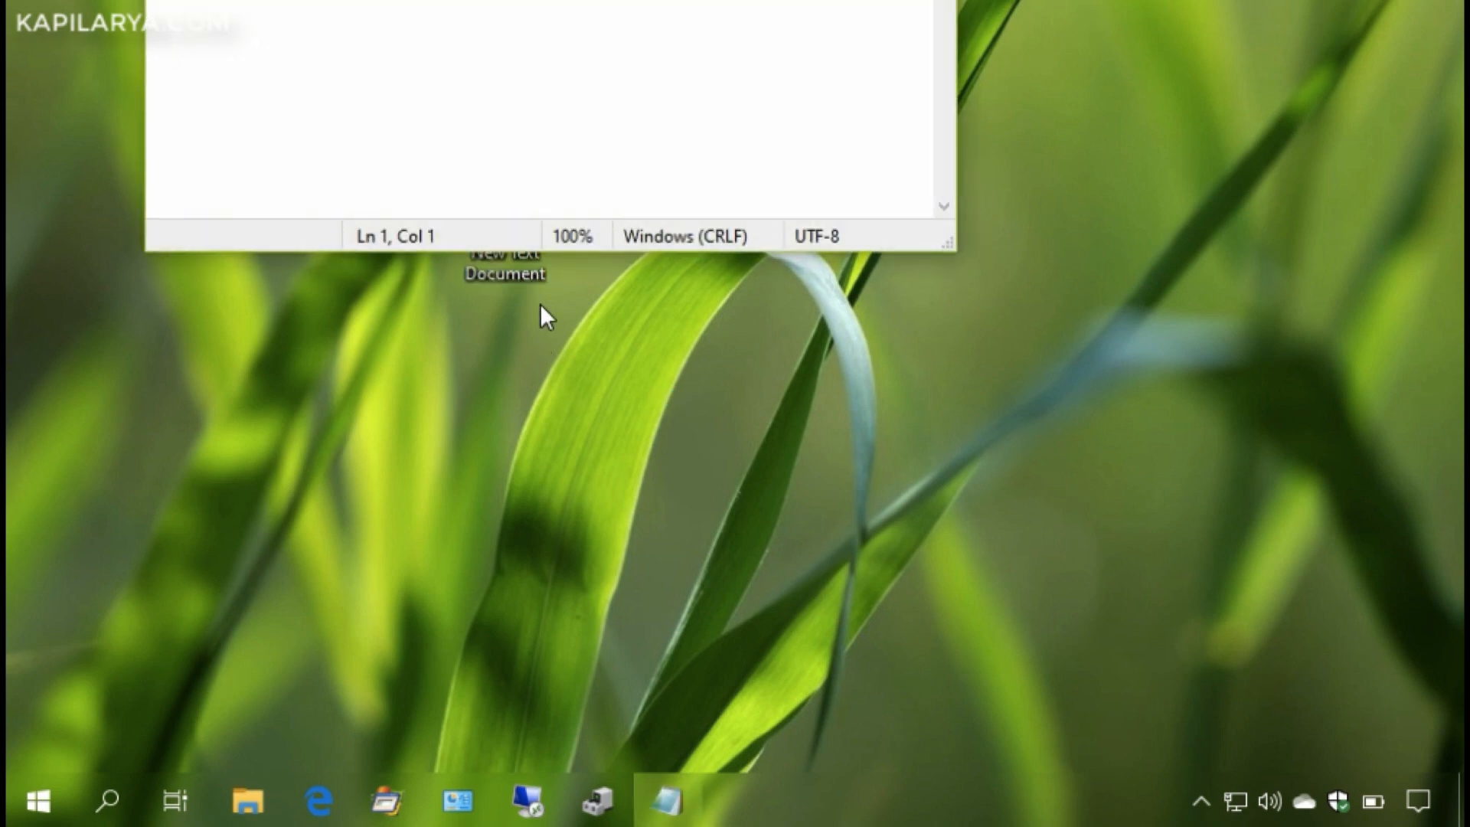
Paste the copied device instance path into the empty text document.
{"action": "left_click_drag", "start_coordinate": [630, 407], "coordinate": [853, 285]}
{"action": "right_click", "coordinate": [681, 374]}
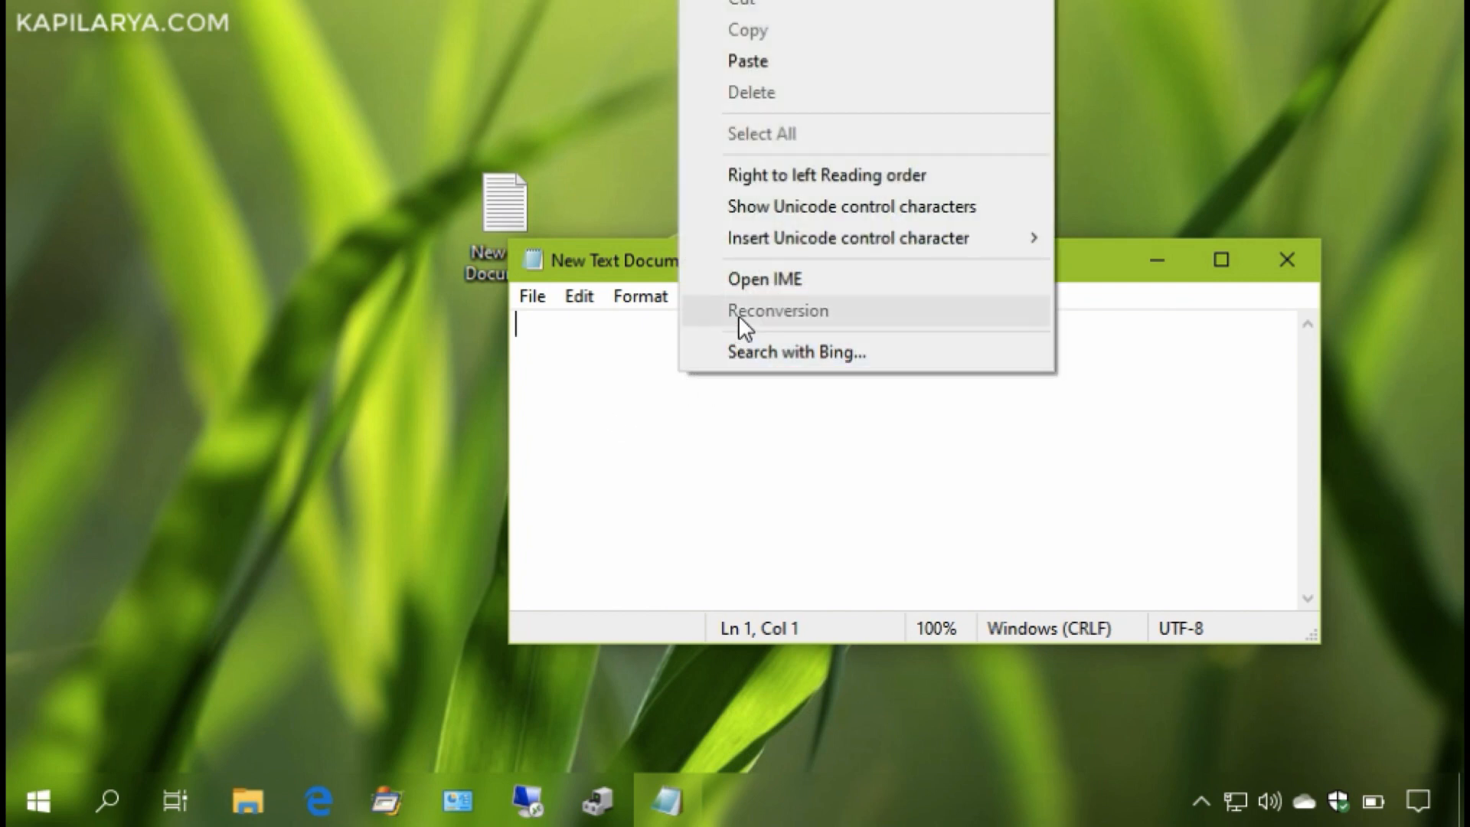
{"action": "left_click", "coordinate": [781, 61]}
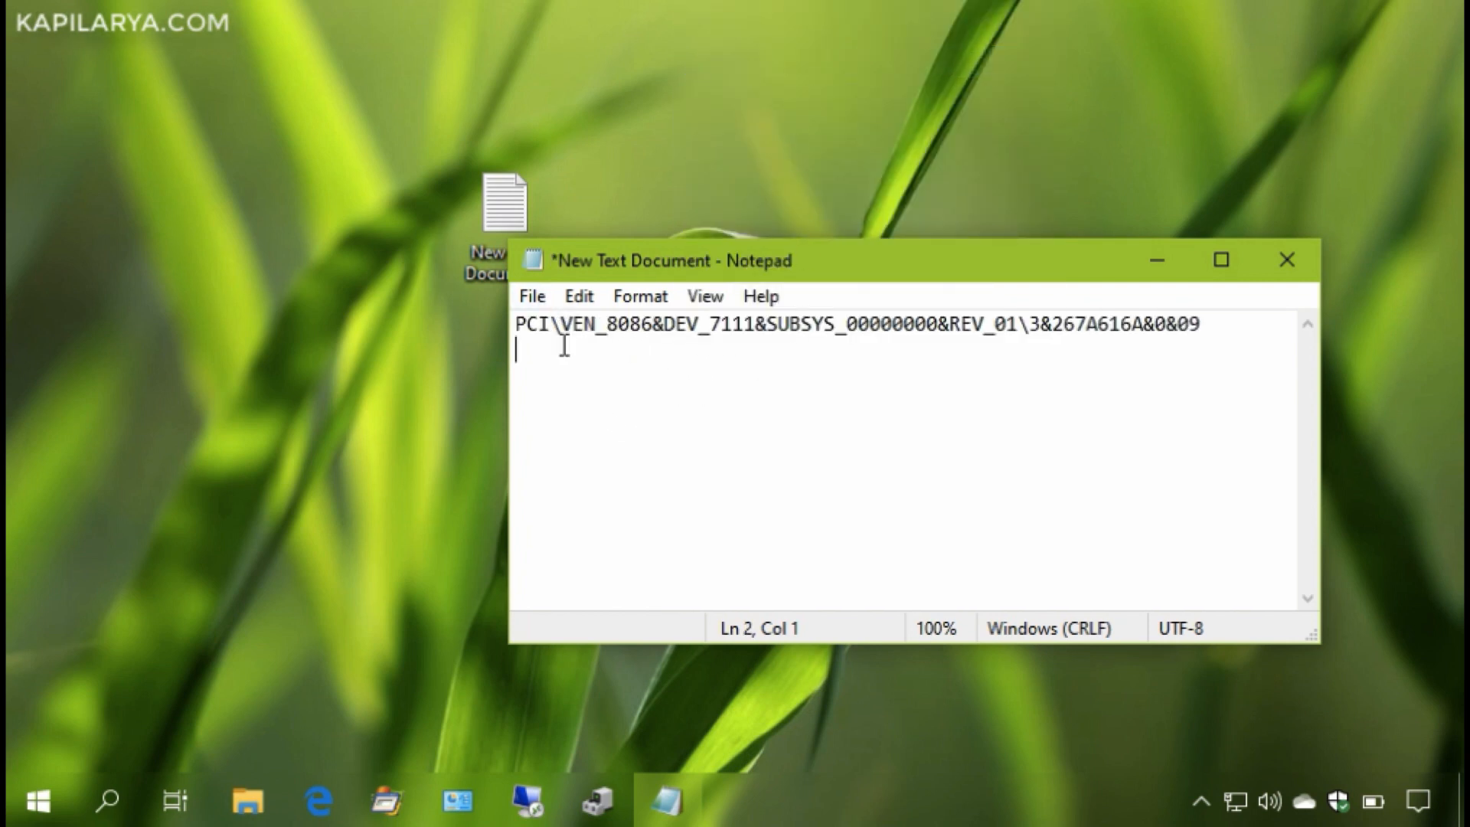
Save and close the text document, and move its icon to the right side of the desktop.
{"action": "left_click", "coordinate": [536, 296]}
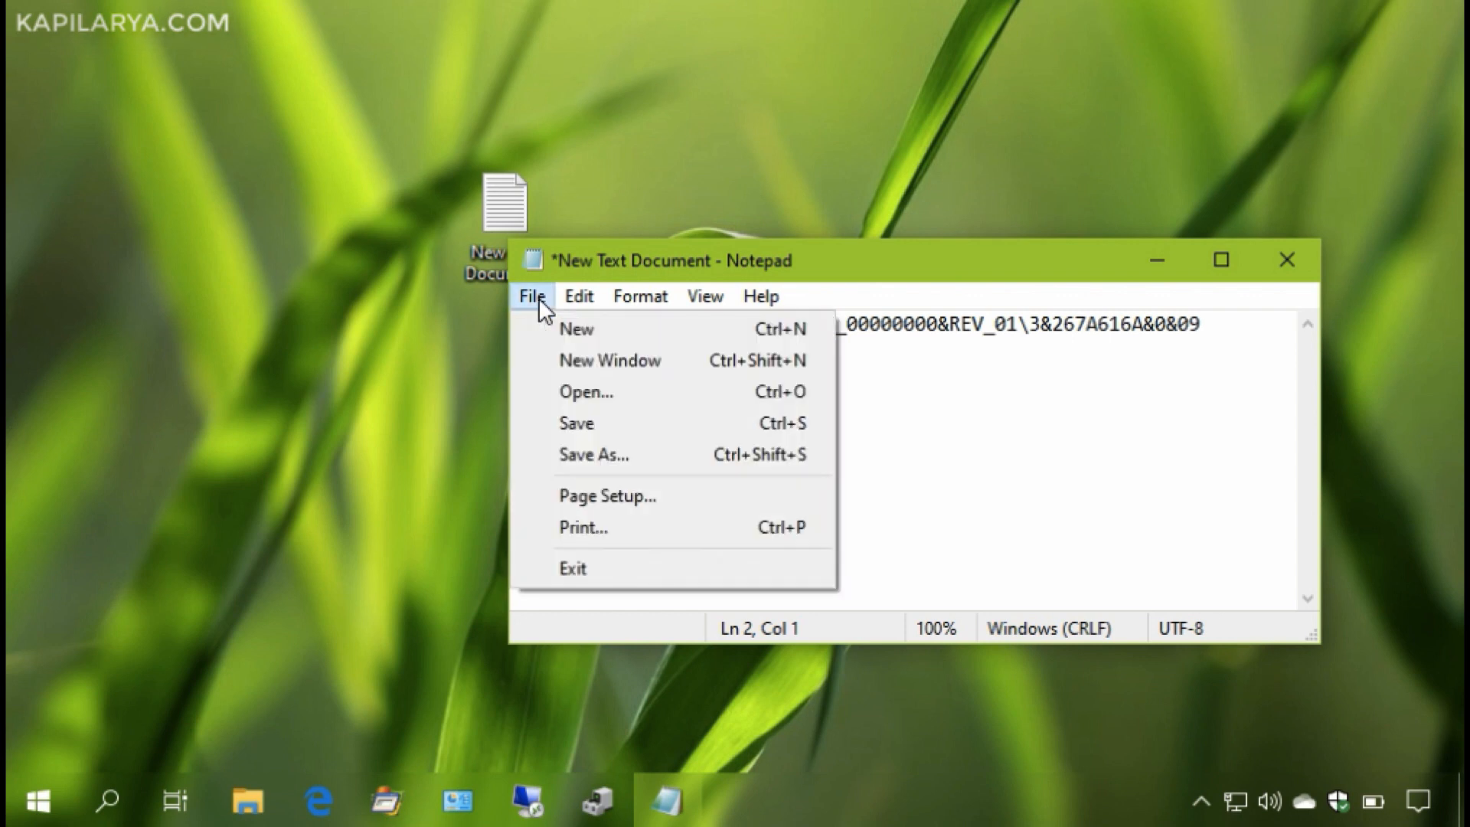
{"action": "left_click", "coordinate": [558, 424]}
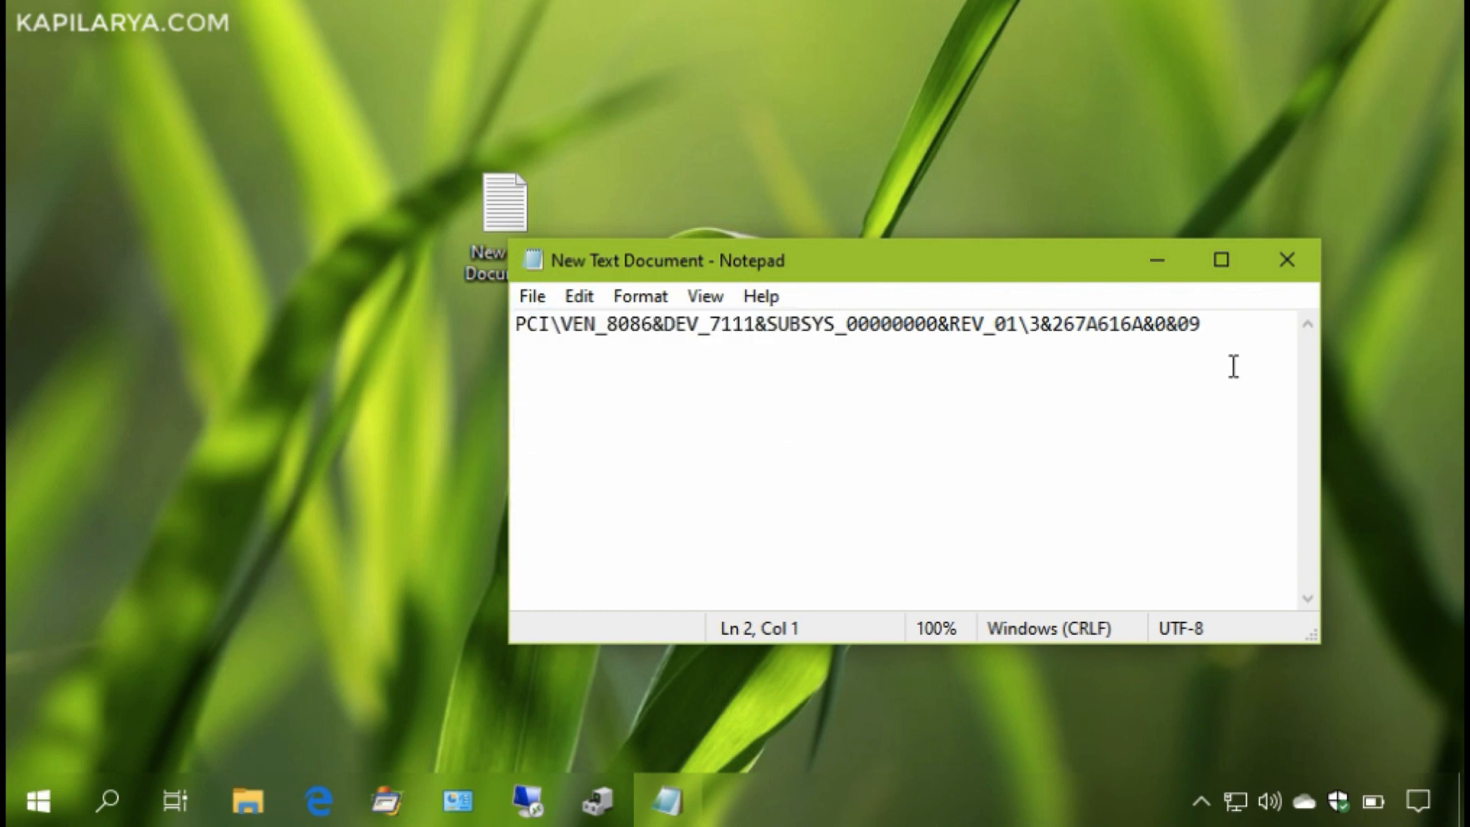
{"action": "left_click", "coordinate": [1303, 265]}
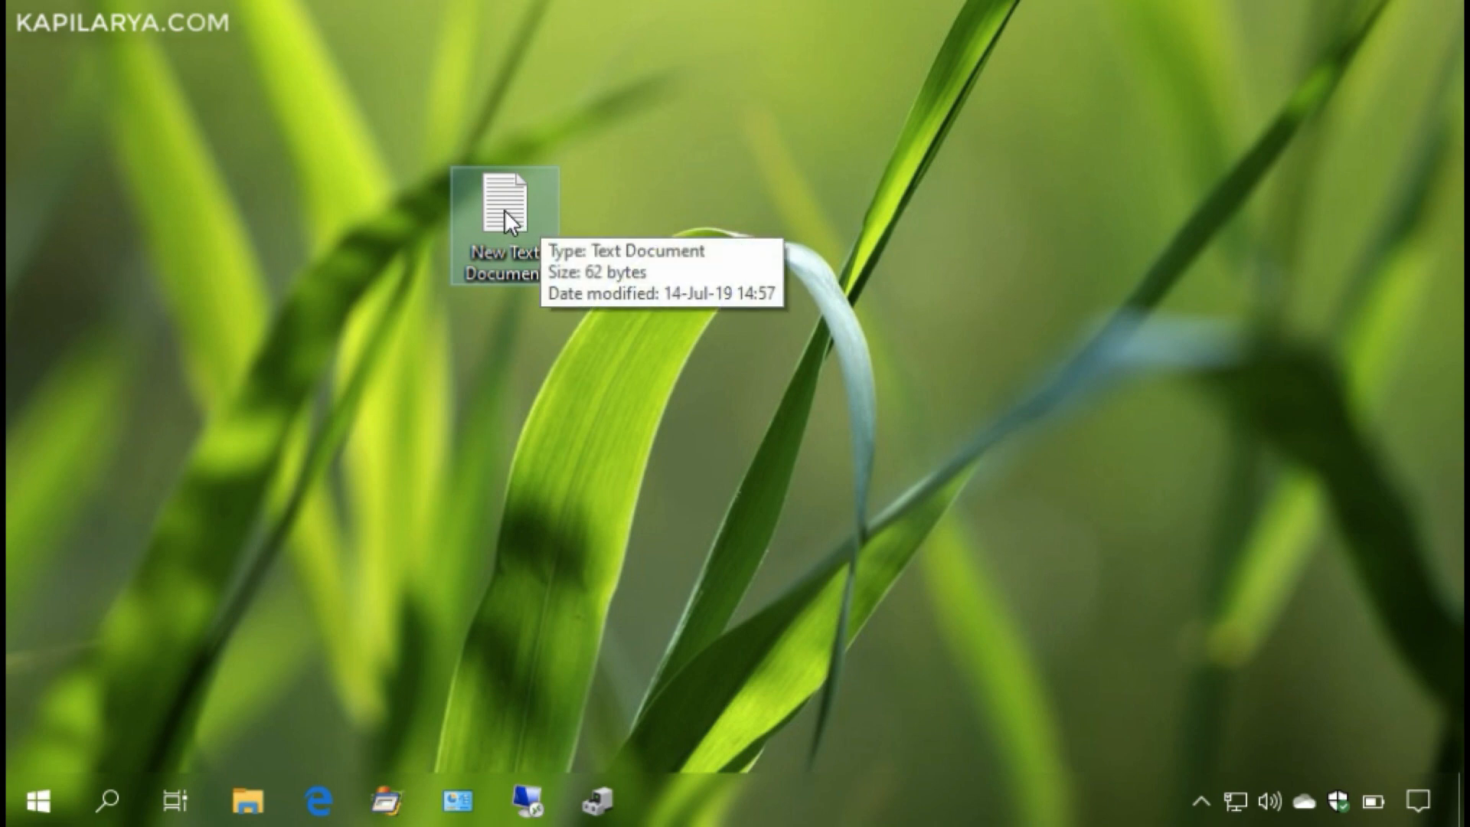
{"action": "left_click_drag", "start_coordinate": [504, 209], "coordinate": [1385, 411]}
{"action": "left_click", "coordinate": [528, 328]}
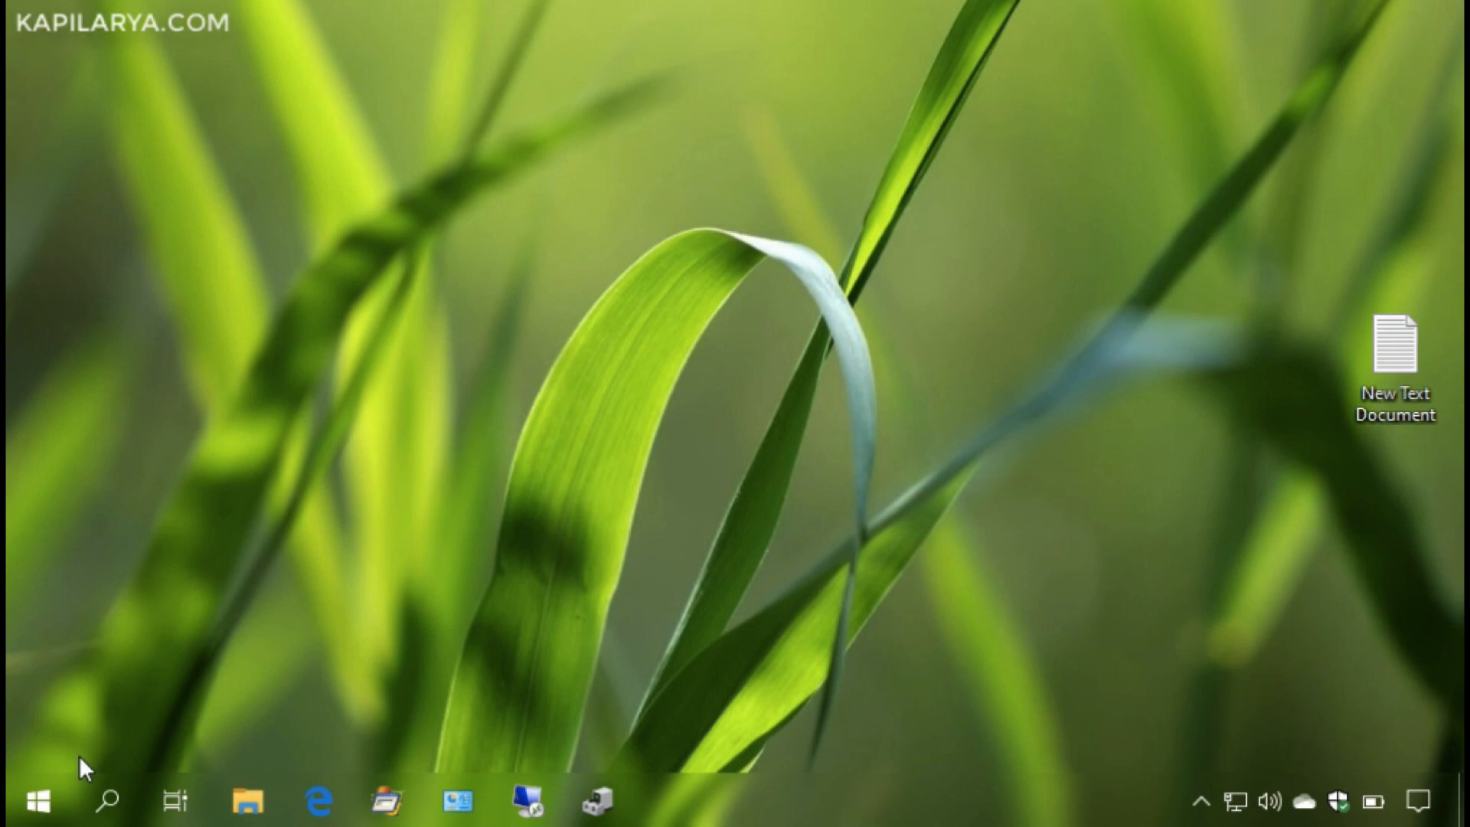
Run regedit and allow the User Account Control request to open the Registry Editor.
{"action": "right_click", "coordinate": [44, 802]}
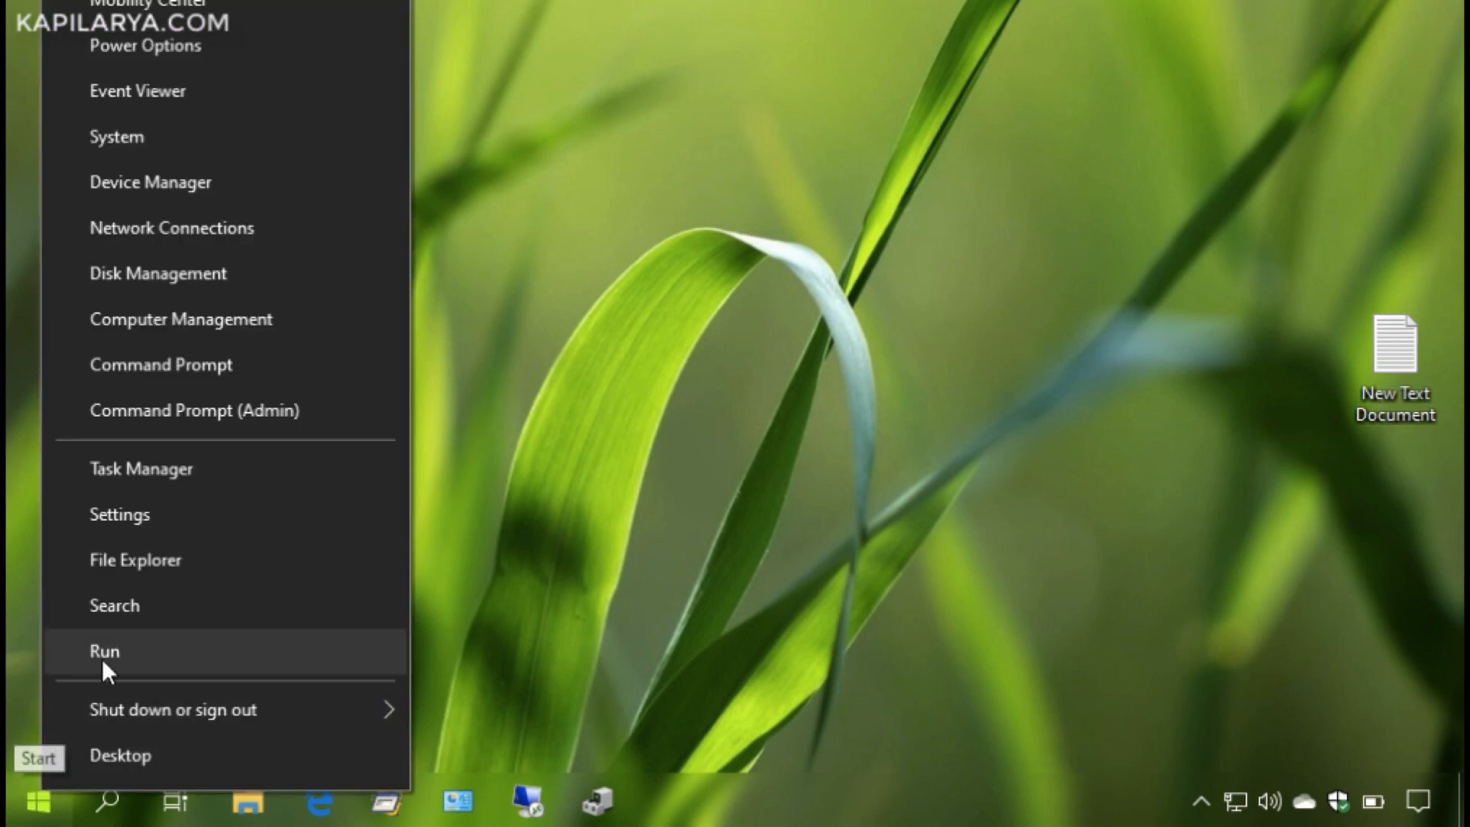
{"action": "left_click", "coordinate": [167, 669]}
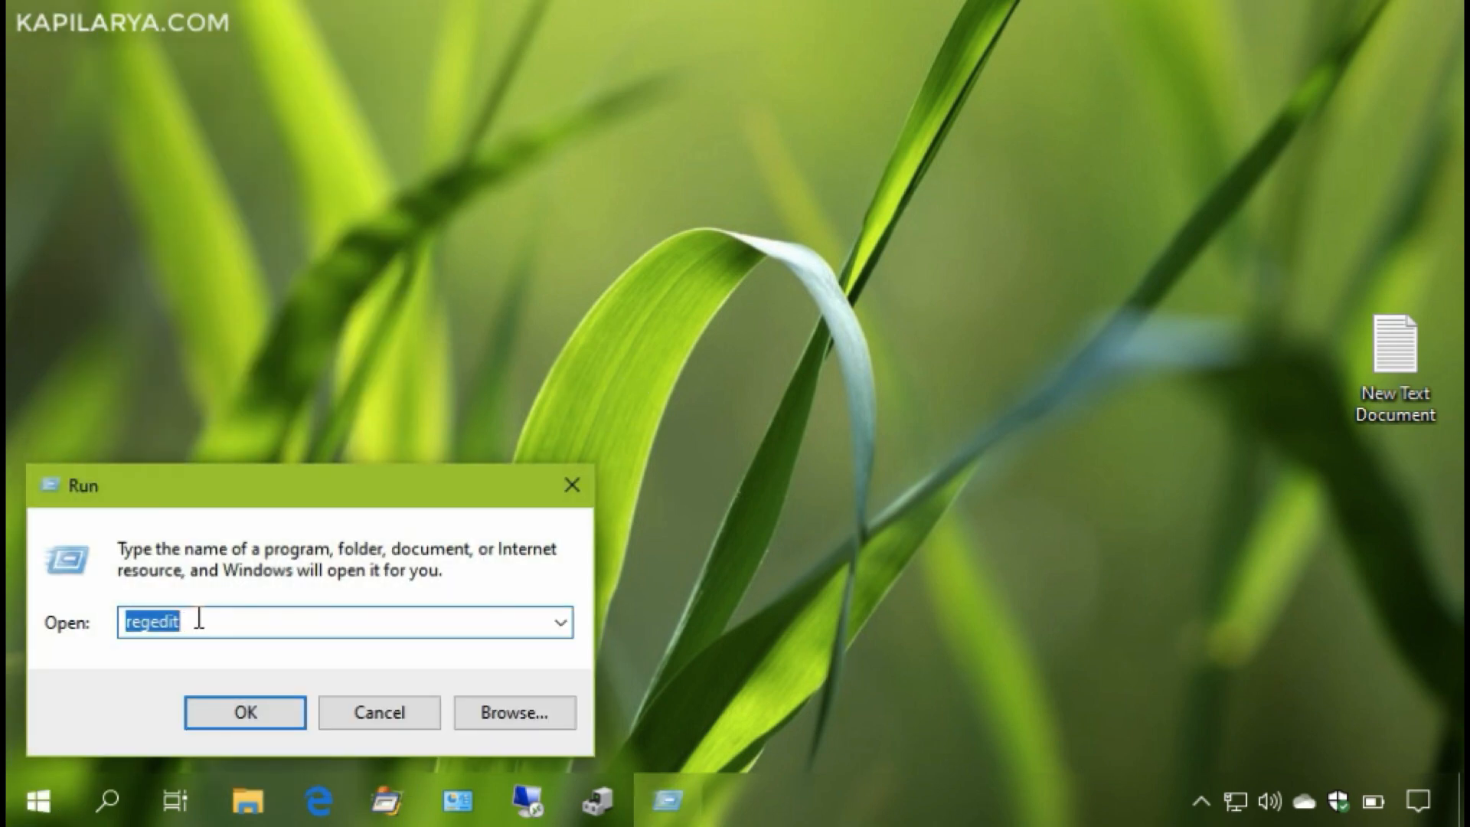
{"action": "left_click", "coordinate": [199, 712]}
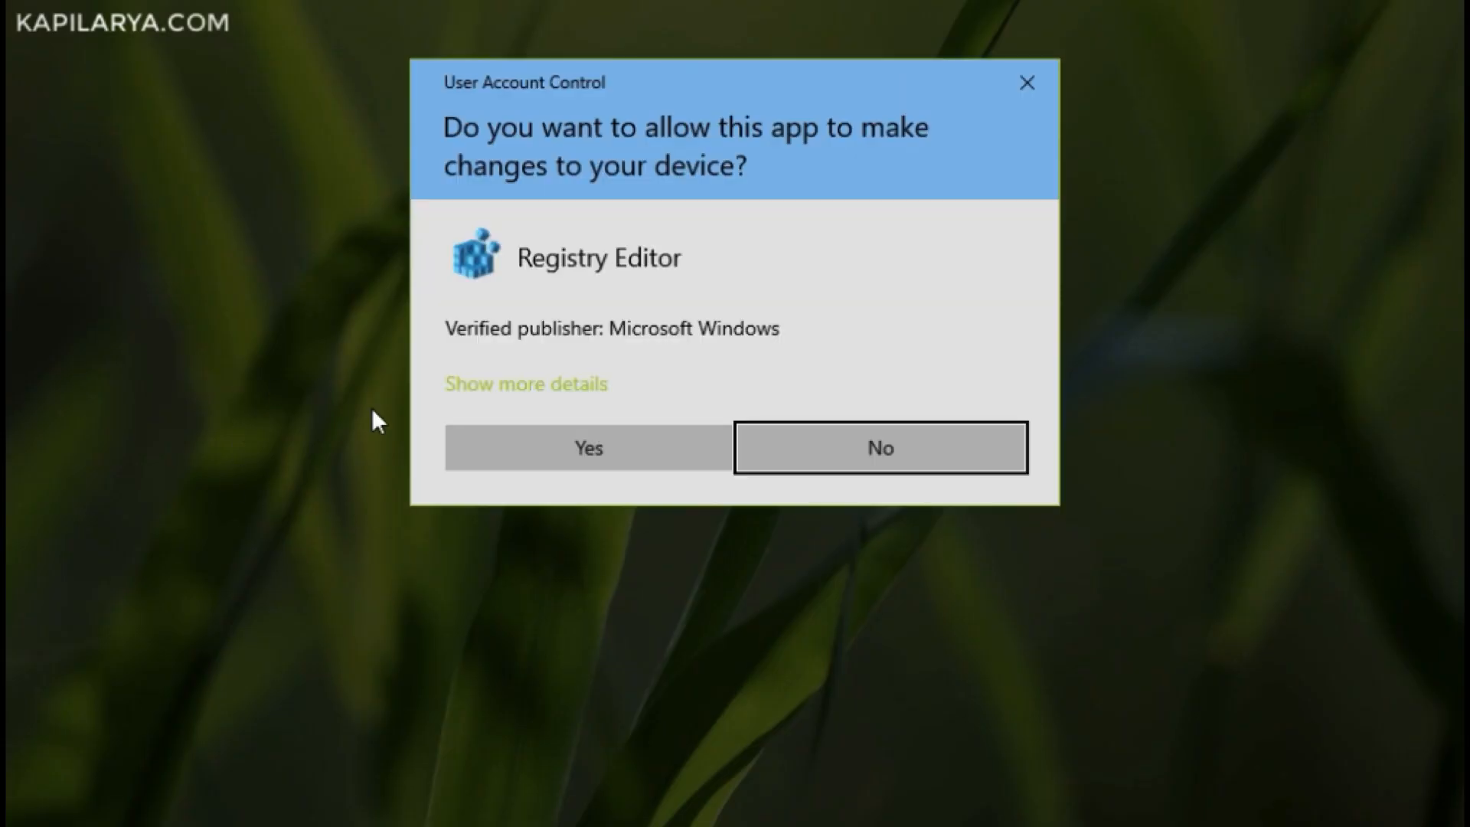
{"action": "left_click", "coordinate": [493, 462]}
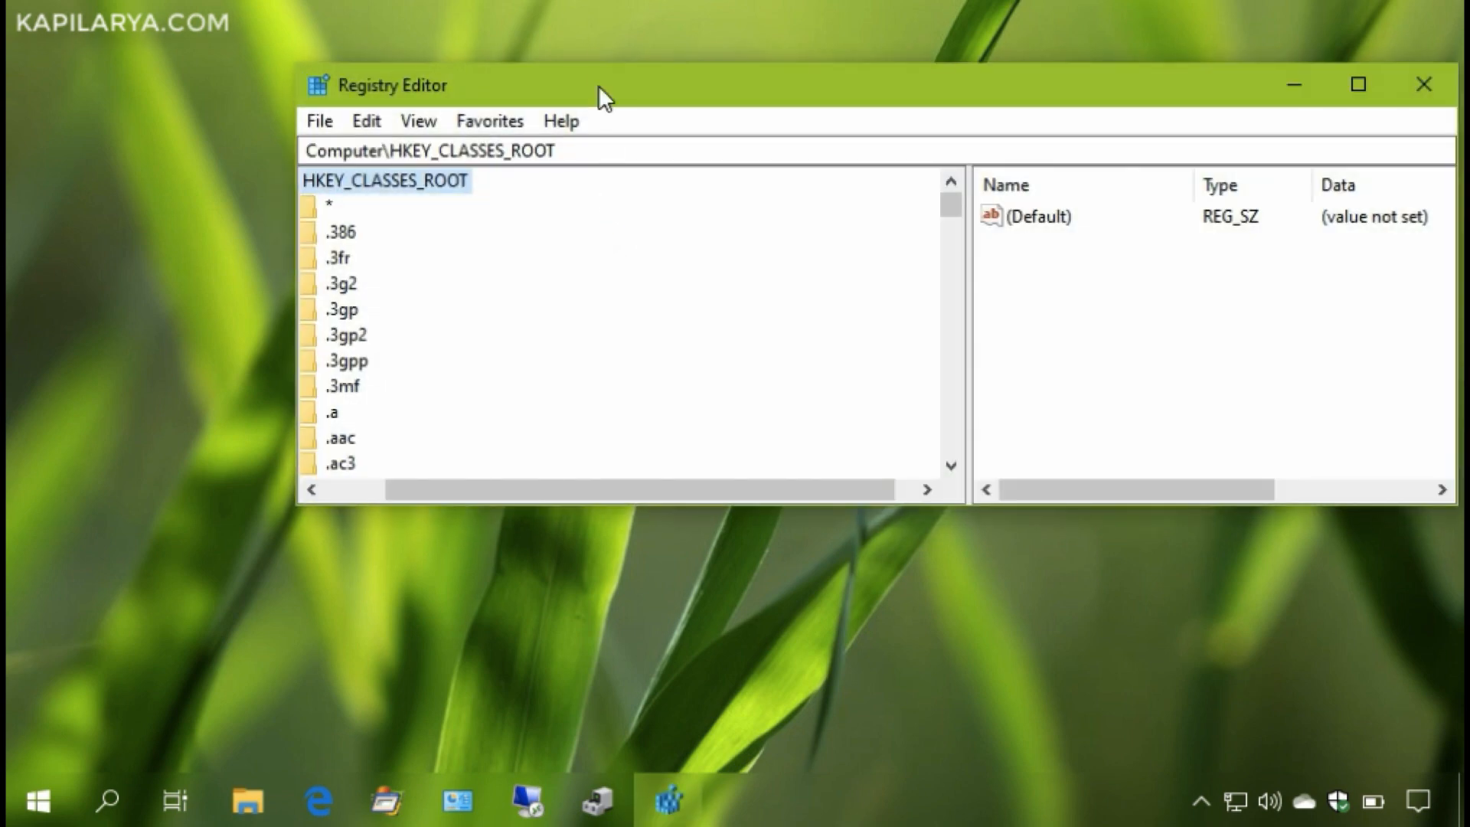
{"action": "left_click_drag", "start_coordinate": [593, 75], "coordinate": [416, 72]}
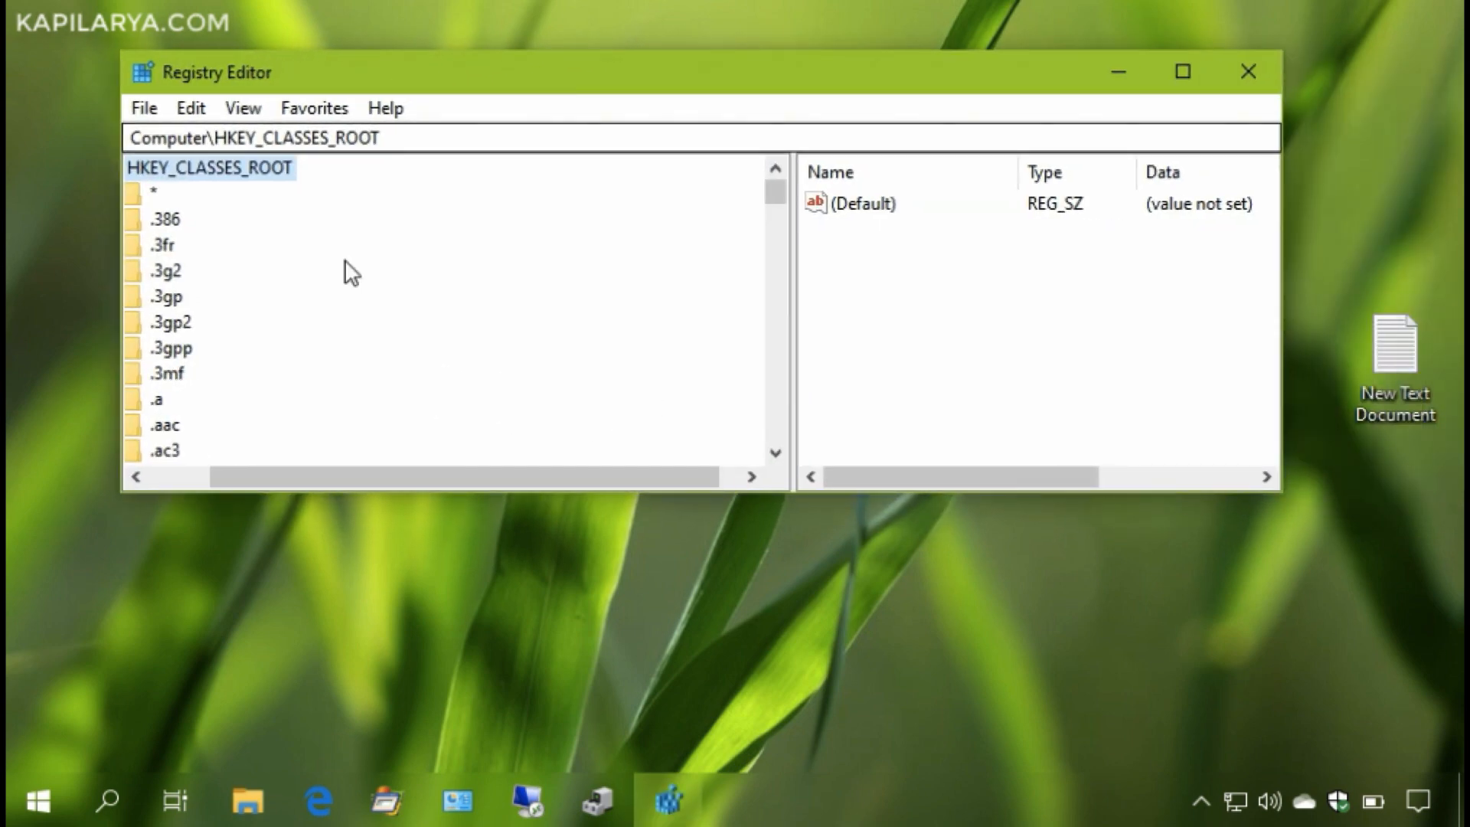
Collapse HKEY_CLASSES_ROOT and expand the registry tree to HKEY_LOCAL_MACHINE\SYSTEM\CurrentControlSet\Enum\PCI.
{"action": "left_click_drag", "start_coordinate": [348, 474], "coordinate": [257, 475]}
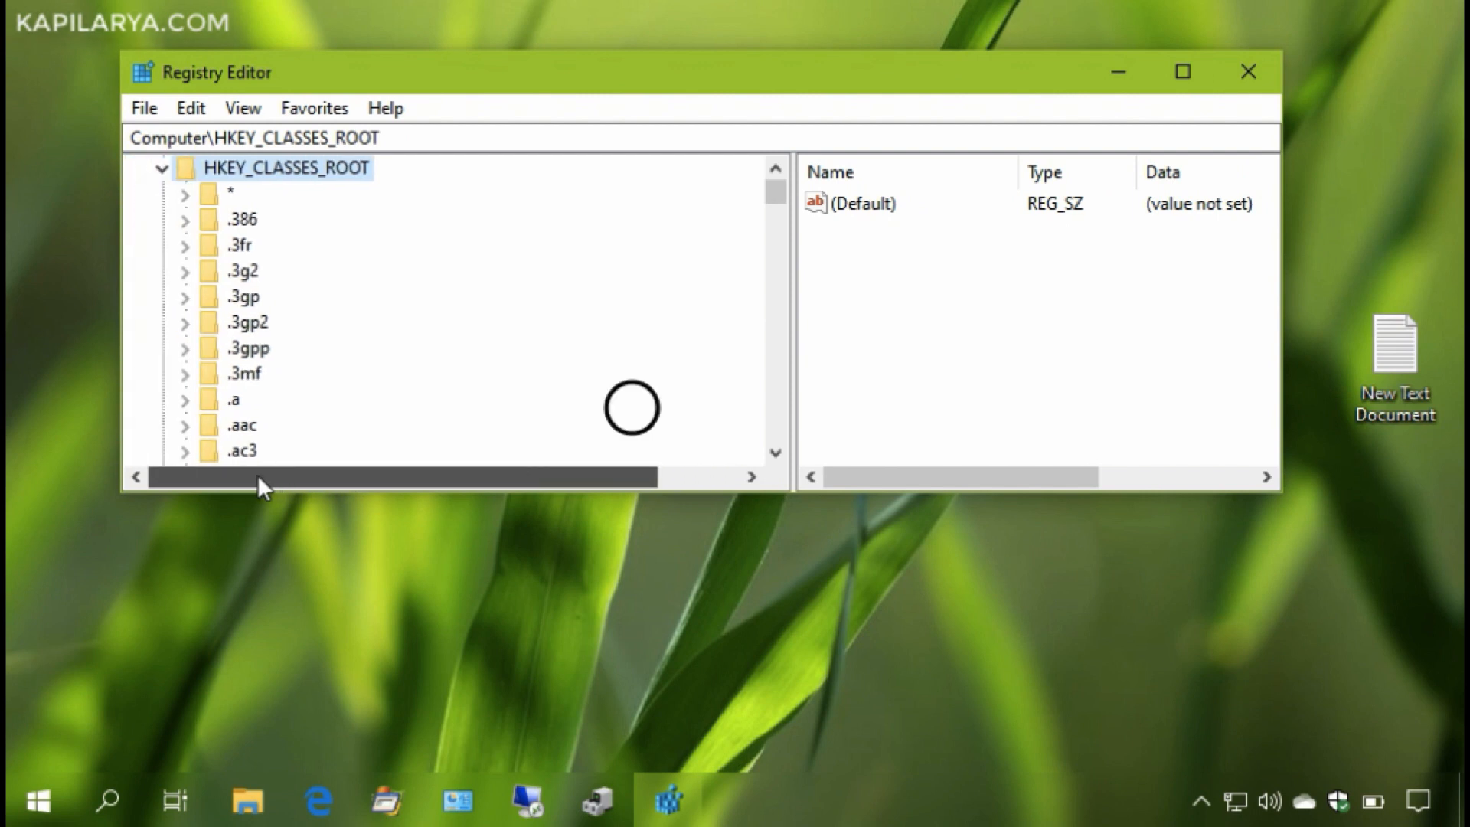
{"action": "left_click", "coordinate": [164, 169]}
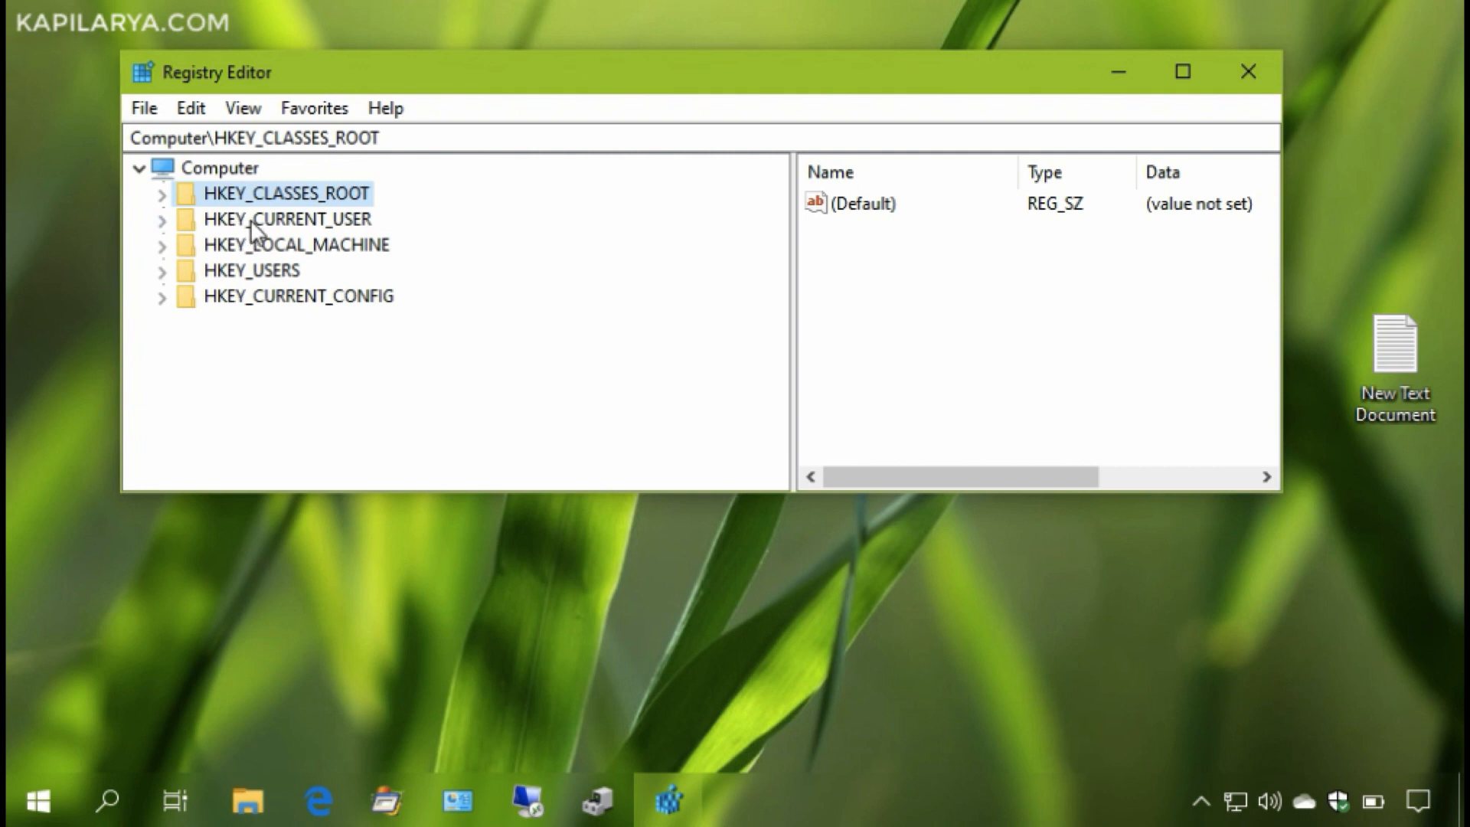
{"action": "double_click", "coordinate": [265, 244]}
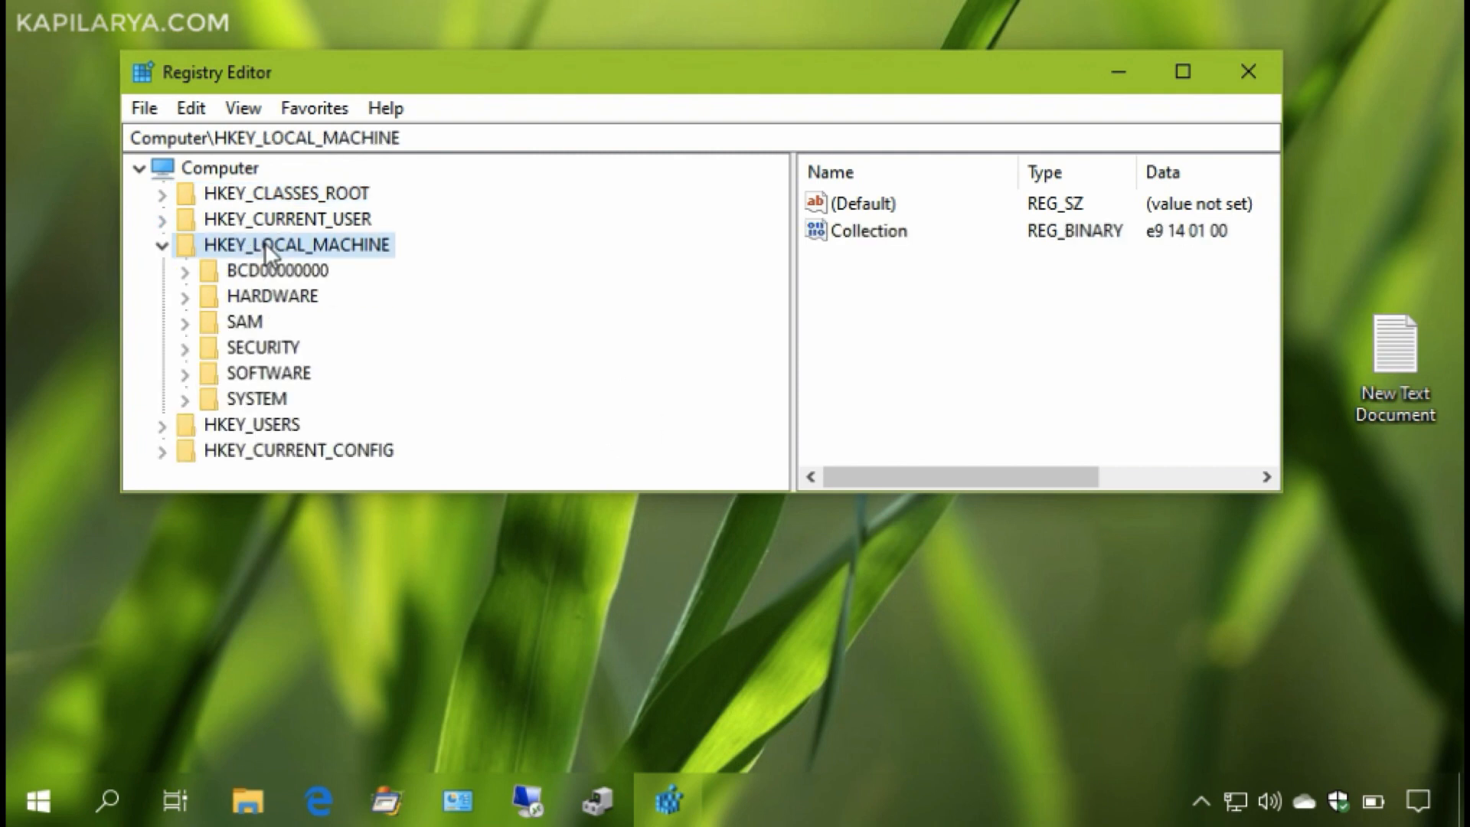
{"action": "double_click", "coordinate": [259, 396]}
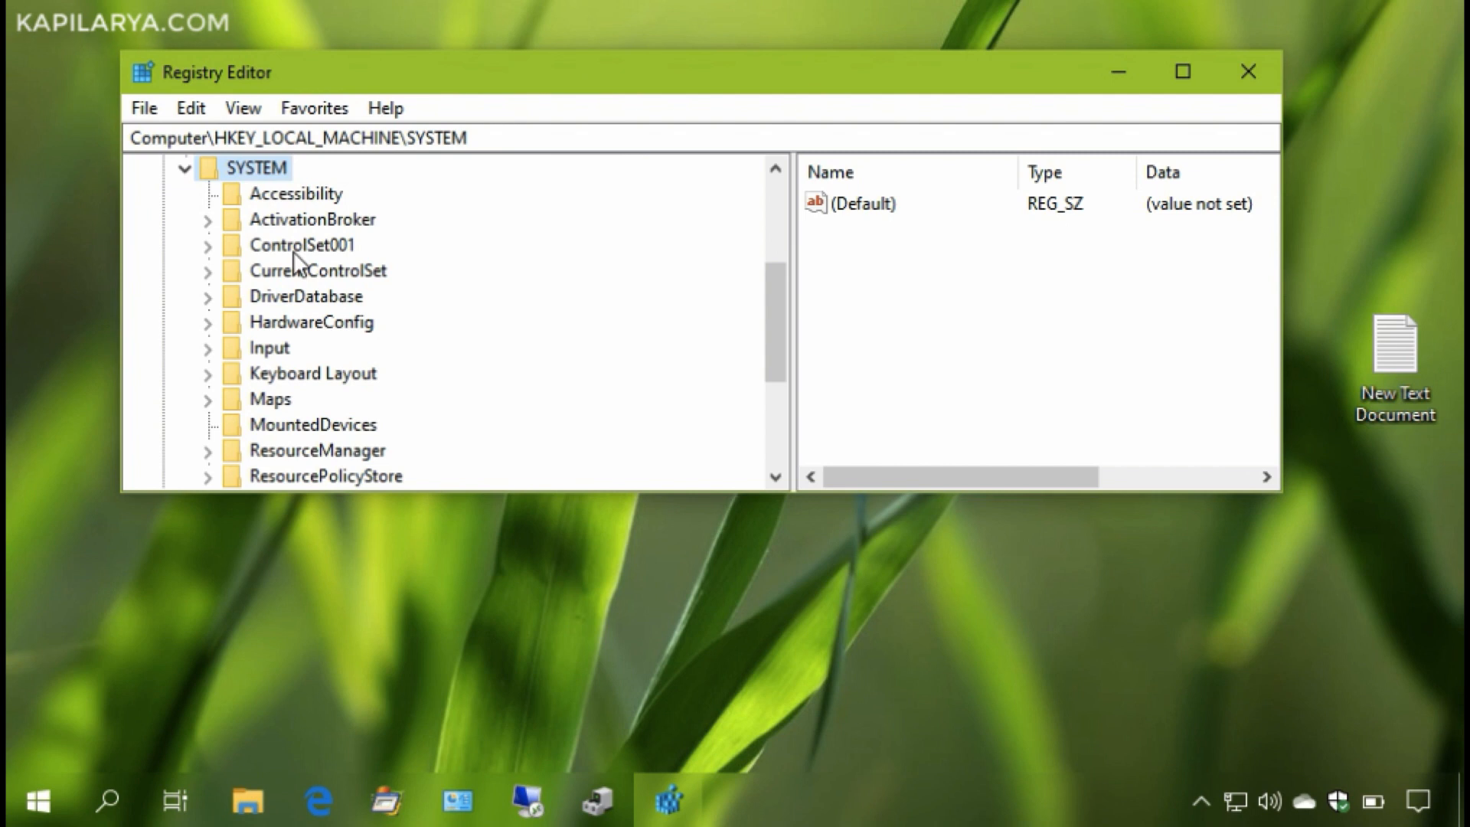
{"action": "double_click", "coordinate": [340, 278]}
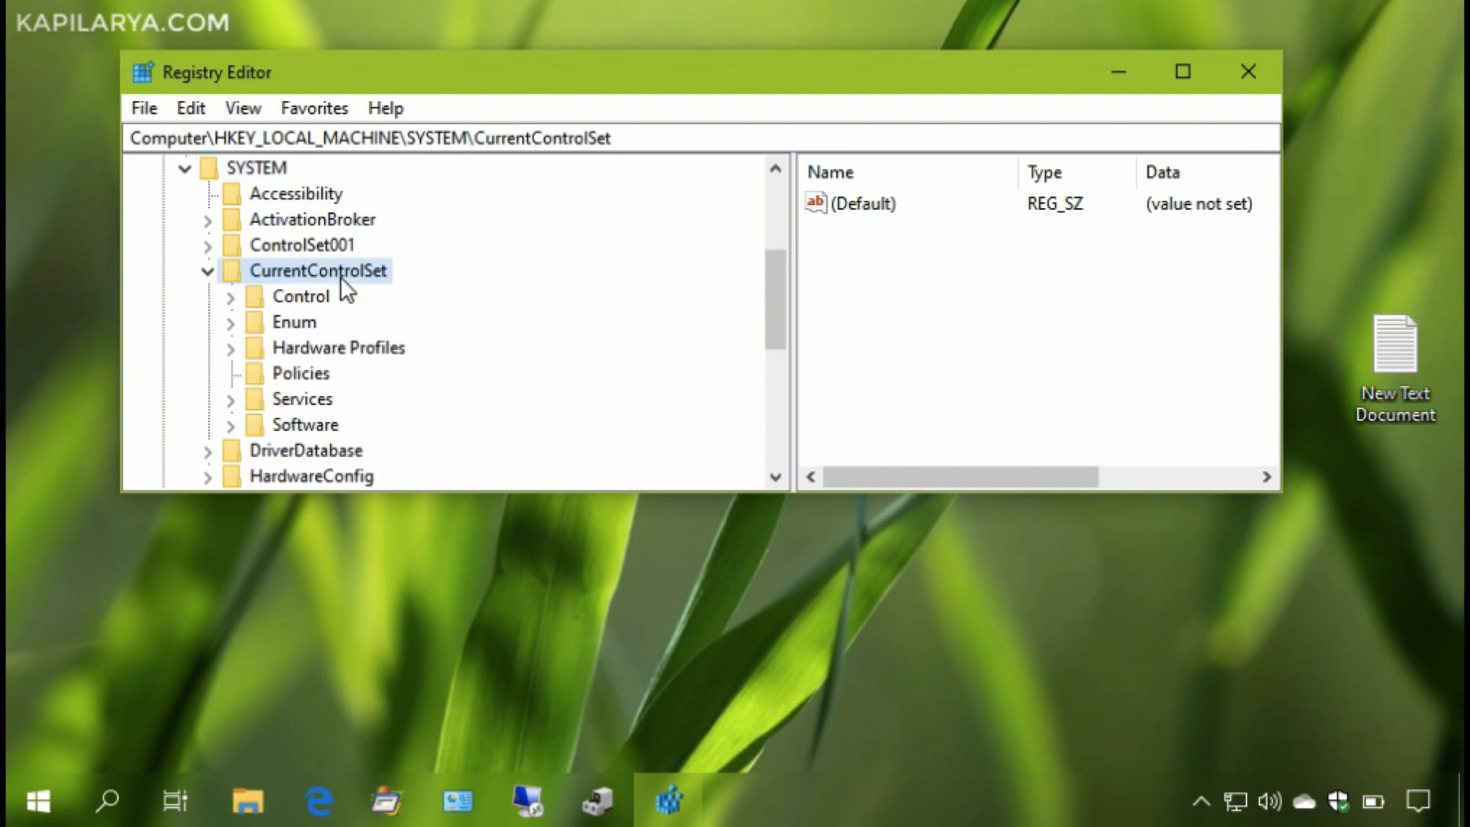
{"action": "double_click", "coordinate": [261, 326]}
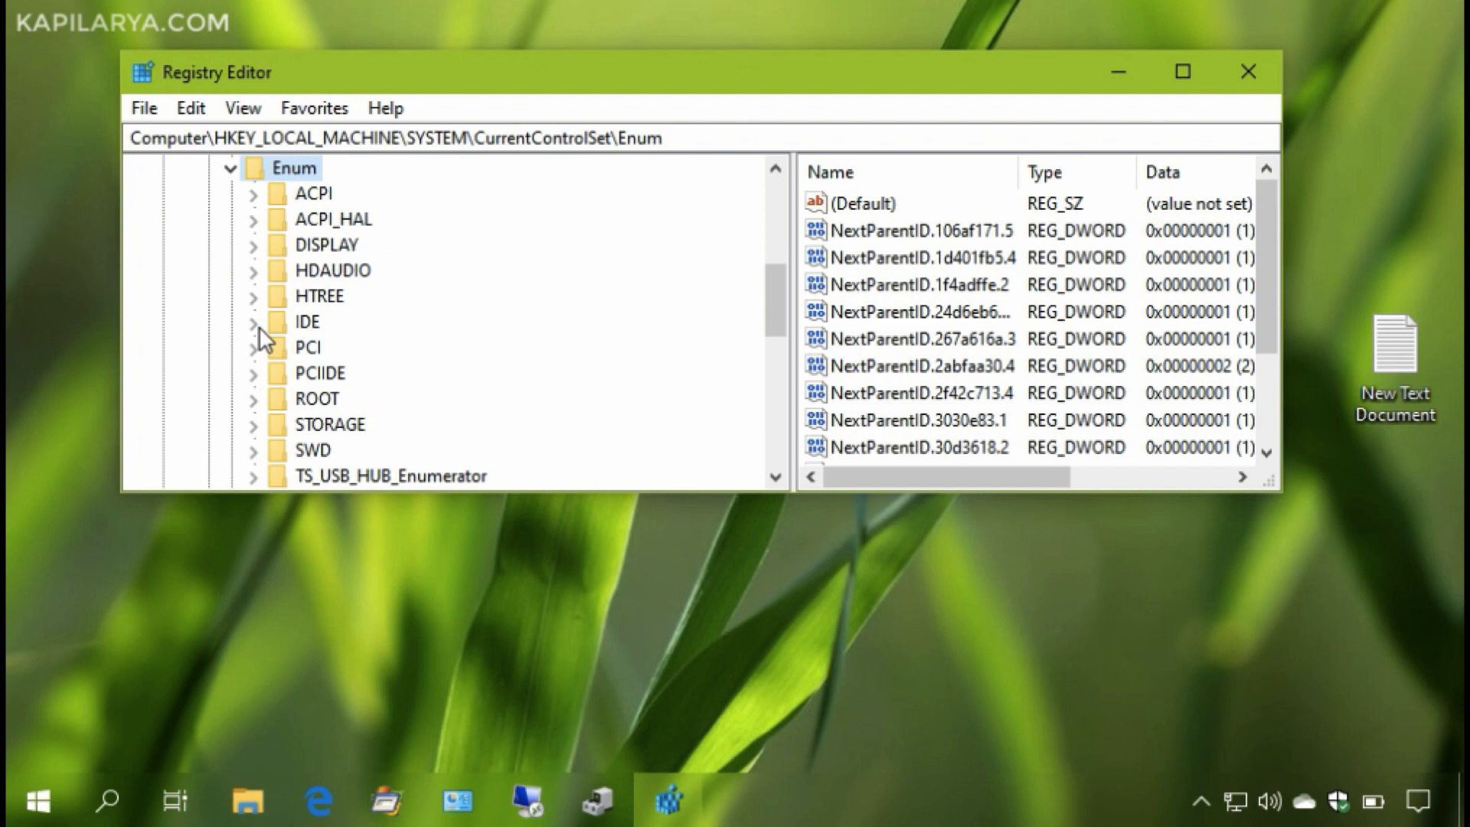
{"action": "double_click", "coordinate": [318, 351]}
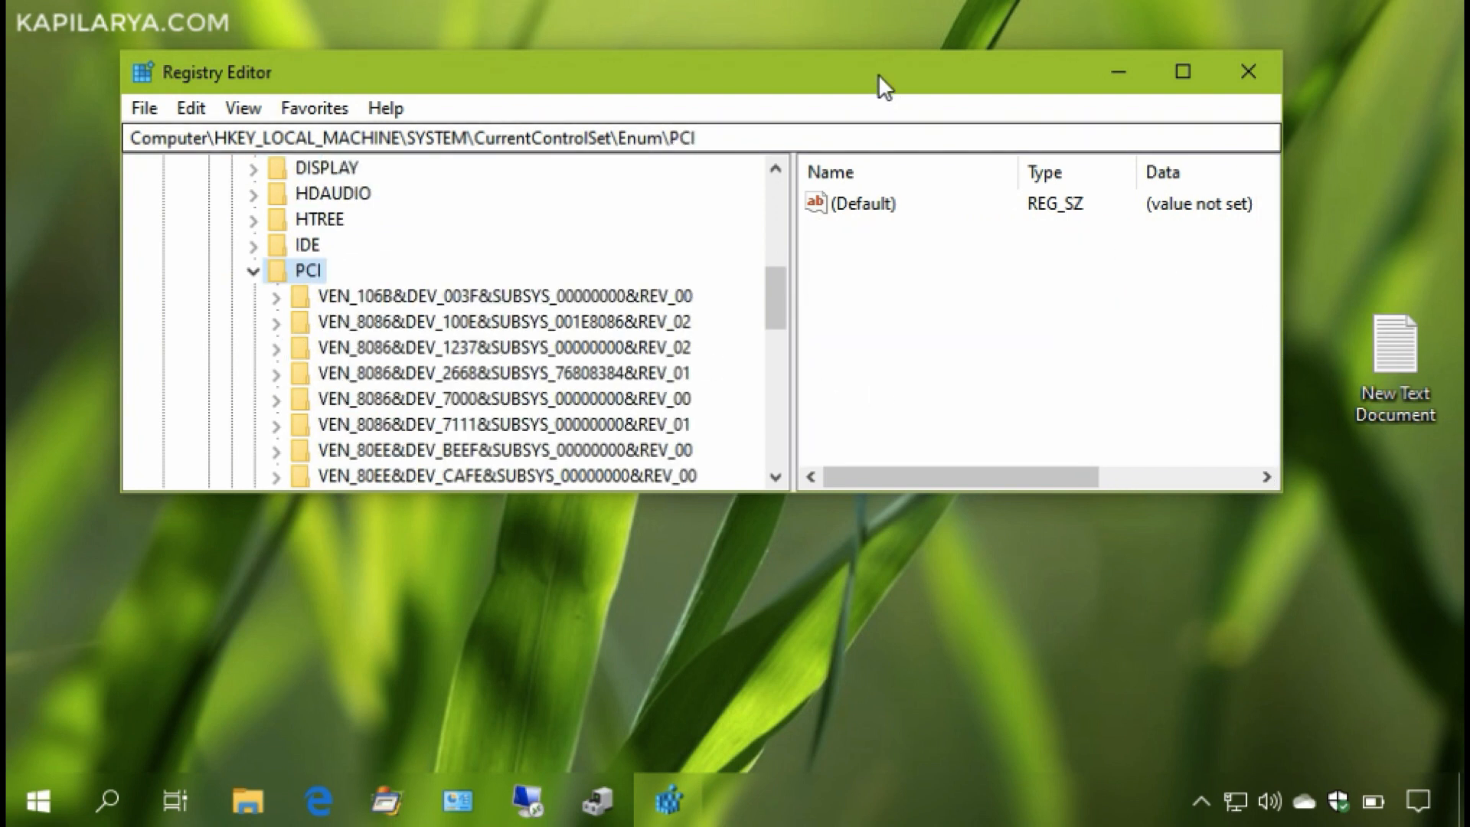
Open New Text Document from the desktop, highlight its device instance path, and arrange both windows so the path stays visible above the Registry Editor.
{"action": "left_click_drag", "start_coordinate": [874, 72], "coordinate": [937, 391]}
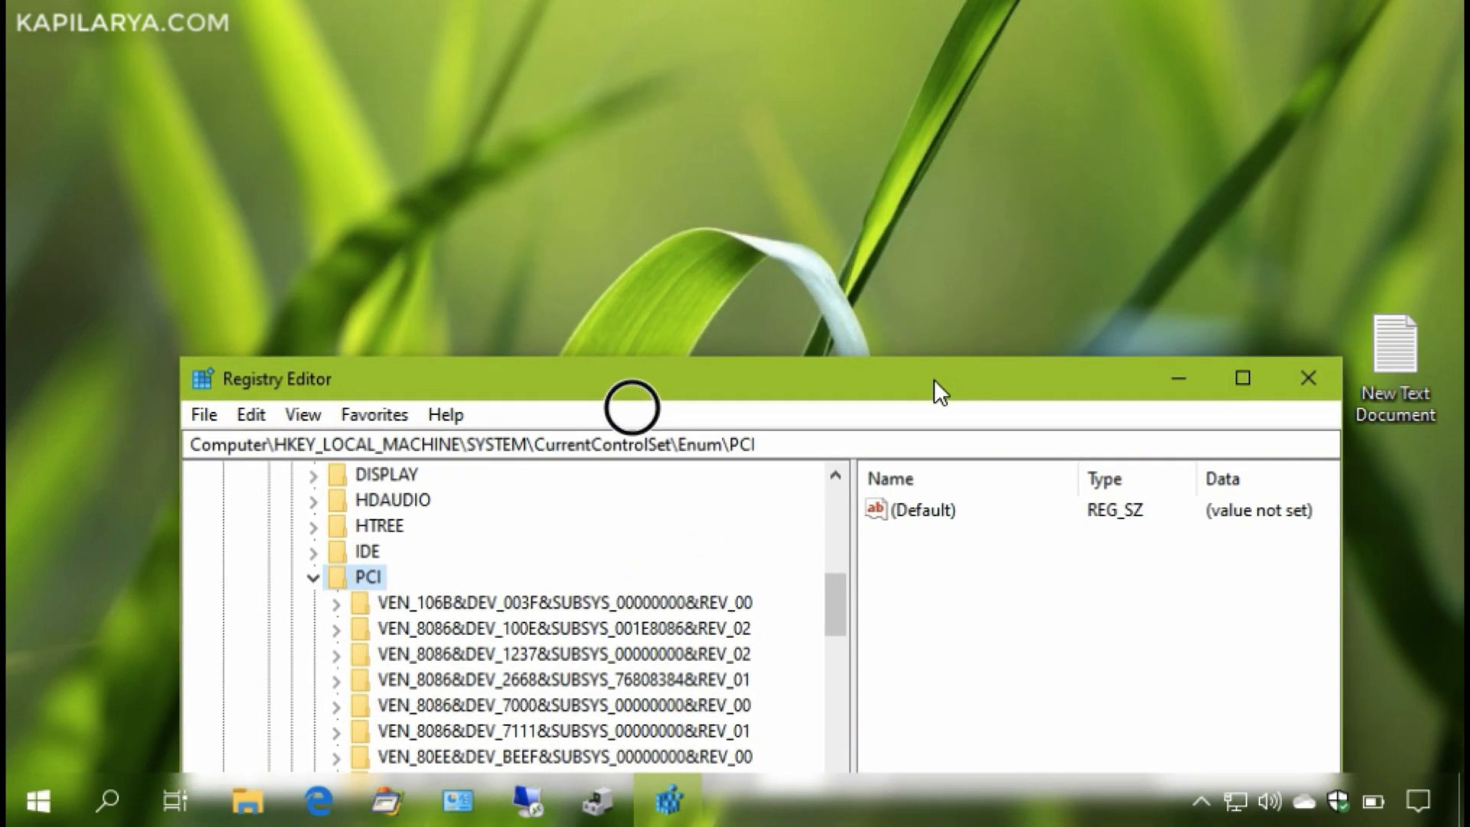
{"action": "left_click", "coordinate": [1389, 366]}
{"action": "double_click", "coordinate": [1390, 366]}
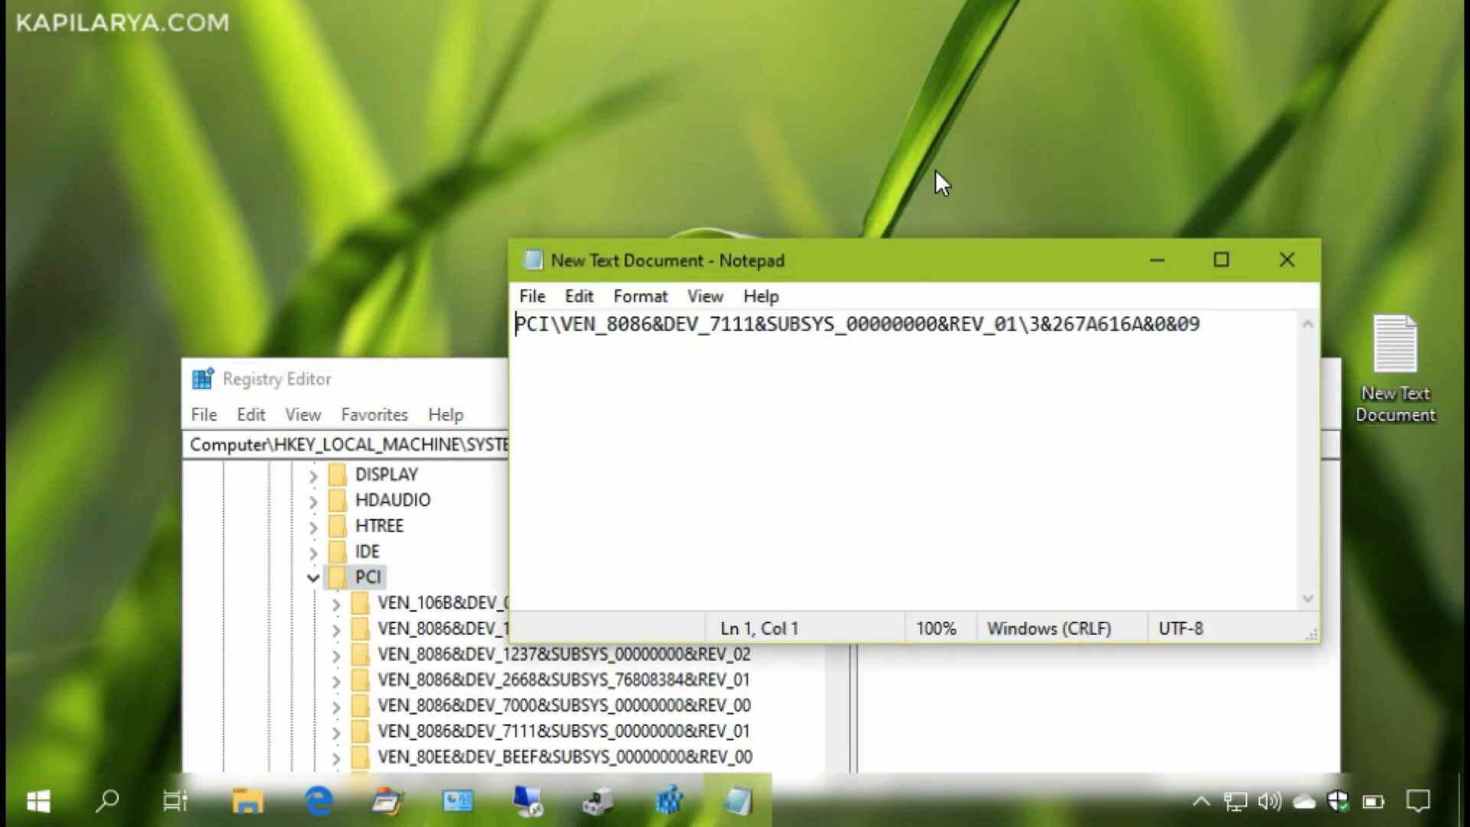
{"action": "left_click_drag", "start_coordinate": [913, 264], "coordinate": [728, 71]}
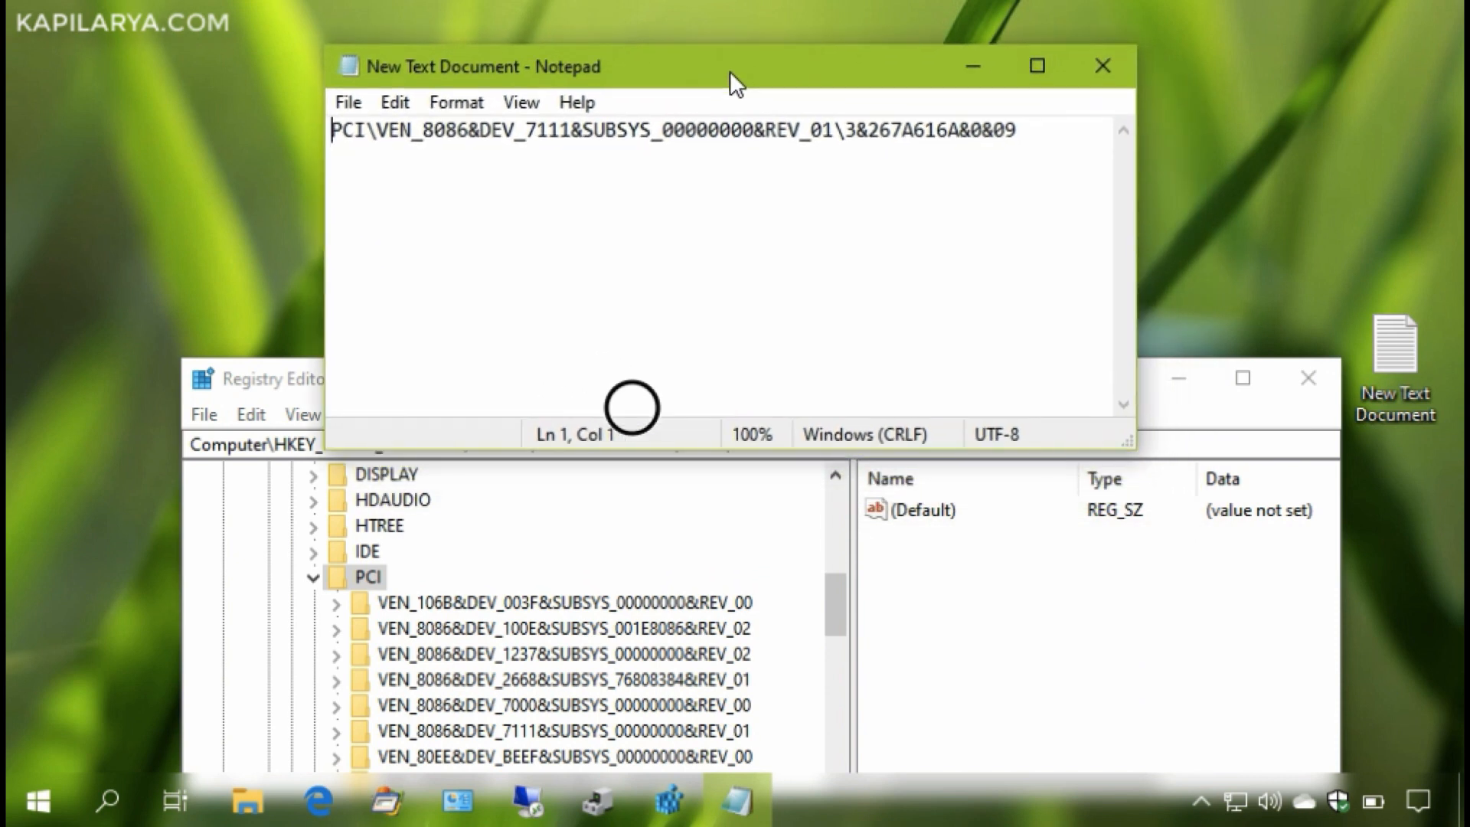
{"action": "left_click_drag", "start_coordinate": [1027, 135], "coordinate": [322, 139]}
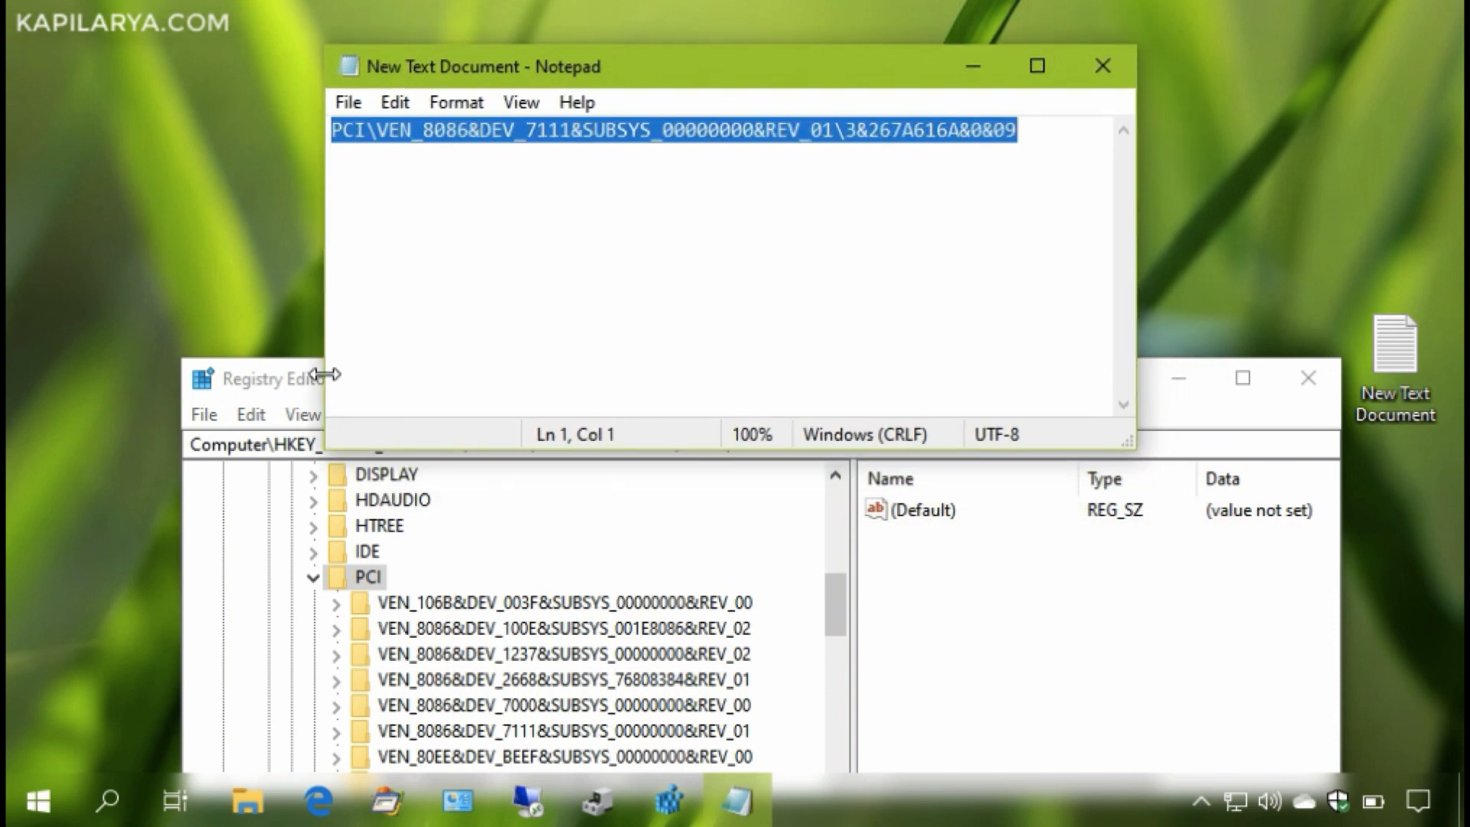
{"action": "left_click_drag", "start_coordinate": [242, 375], "coordinate": [251, 198]}
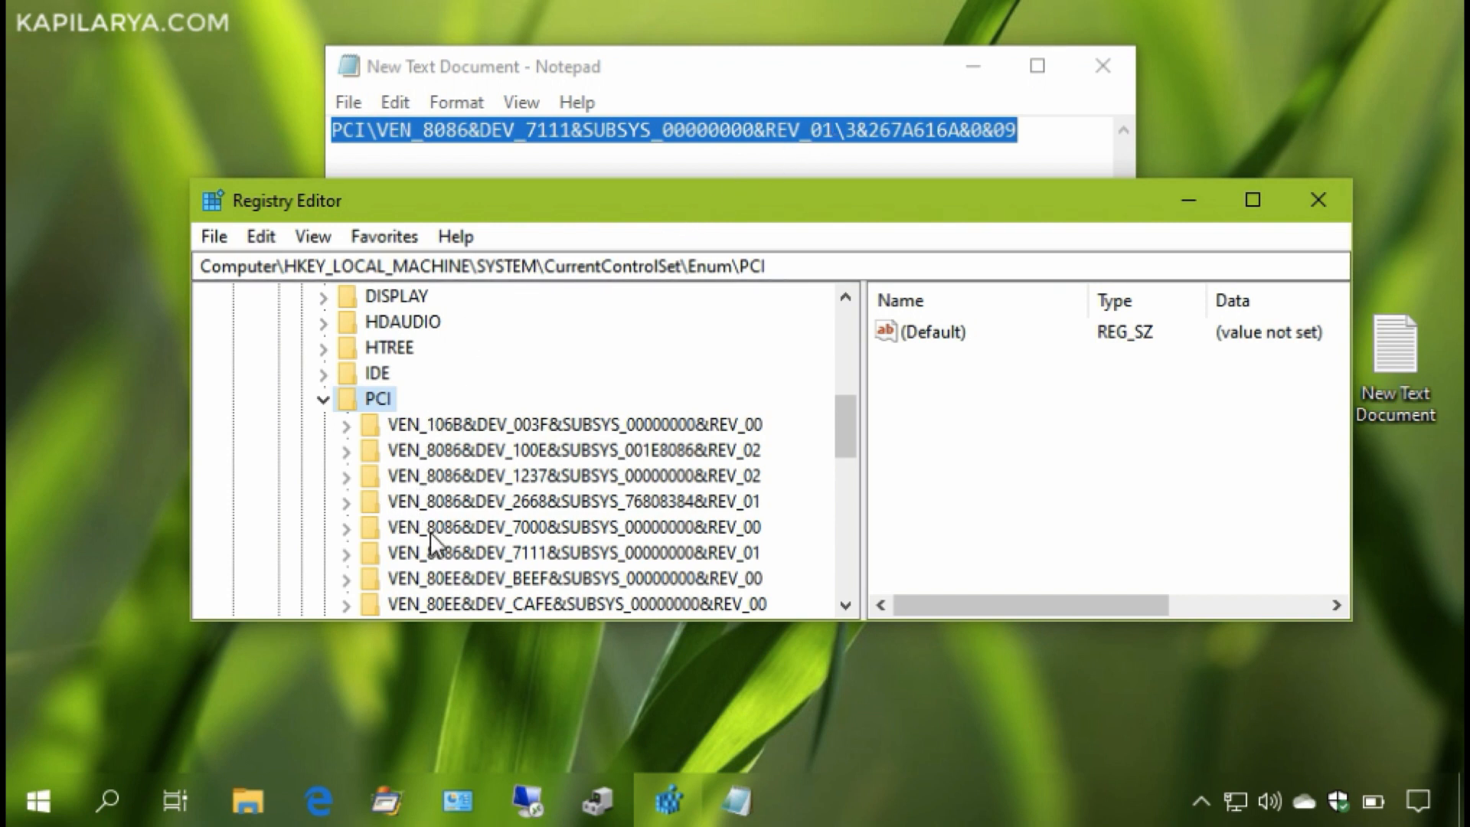
Under PCI, expand the VEN_8086&DEV_7111&SUBSYS_00000000&REV_01 key and its 3&267a616a&0&09 subkey, matching the recorded instance path.
{"action": "left_click", "coordinate": [462, 558]}
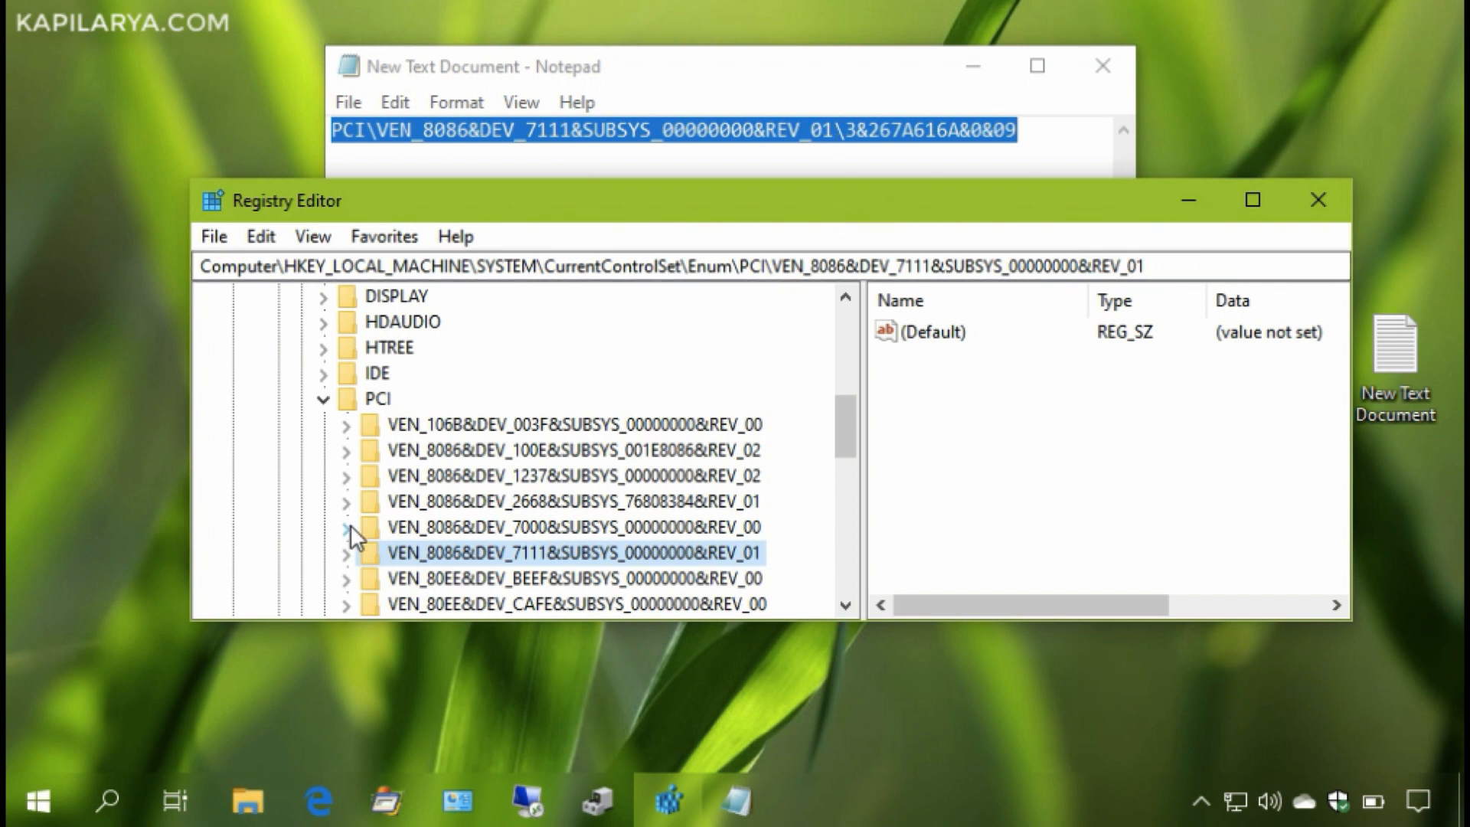
{"action": "left_click", "coordinate": [347, 553]}
{"action": "scroll", "coordinate": [485, 479], "scroll_direction": "down", "scroll_amount": 1}
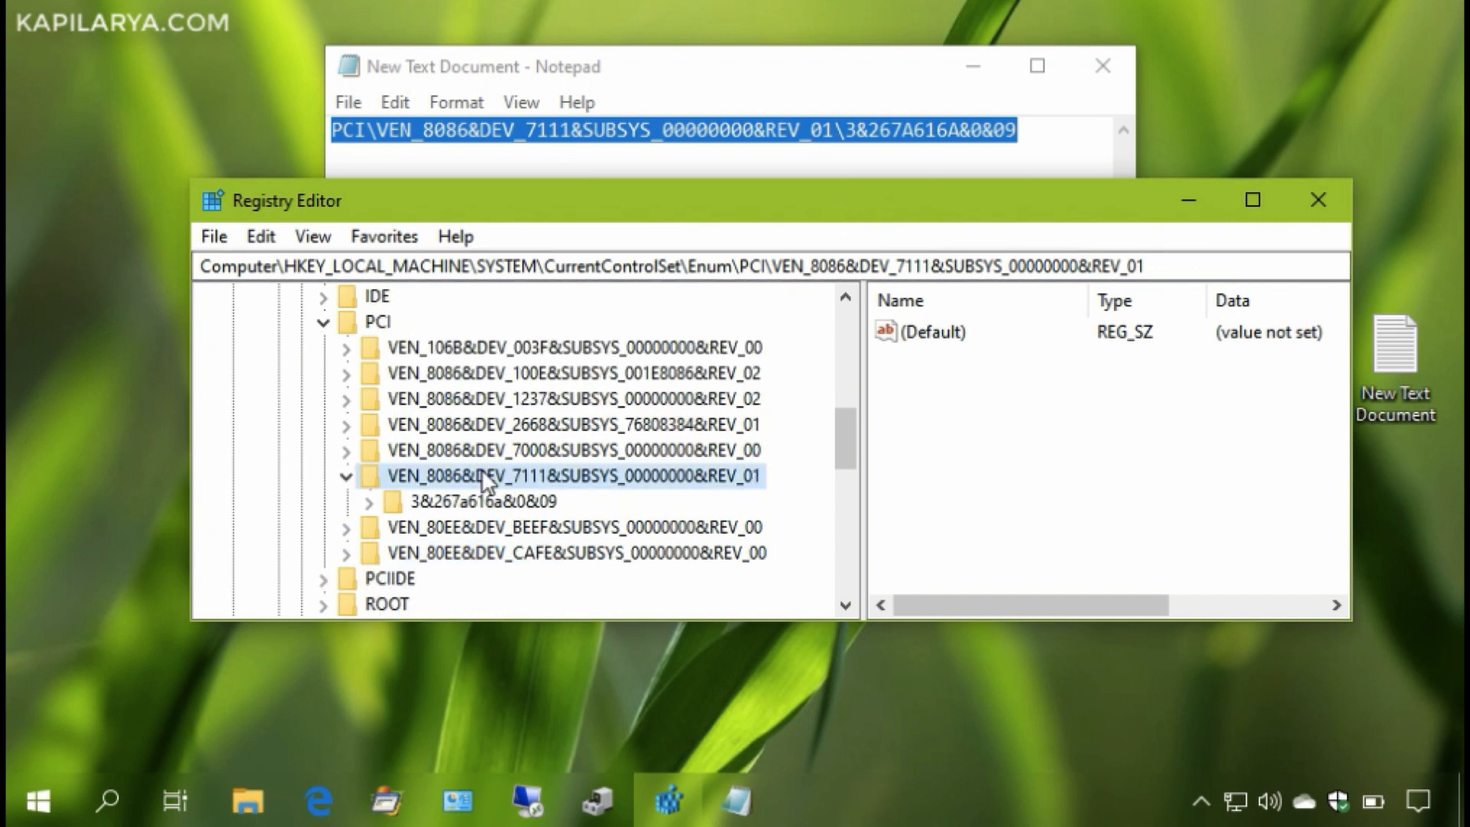
{"action": "left_click", "coordinate": [449, 501]}
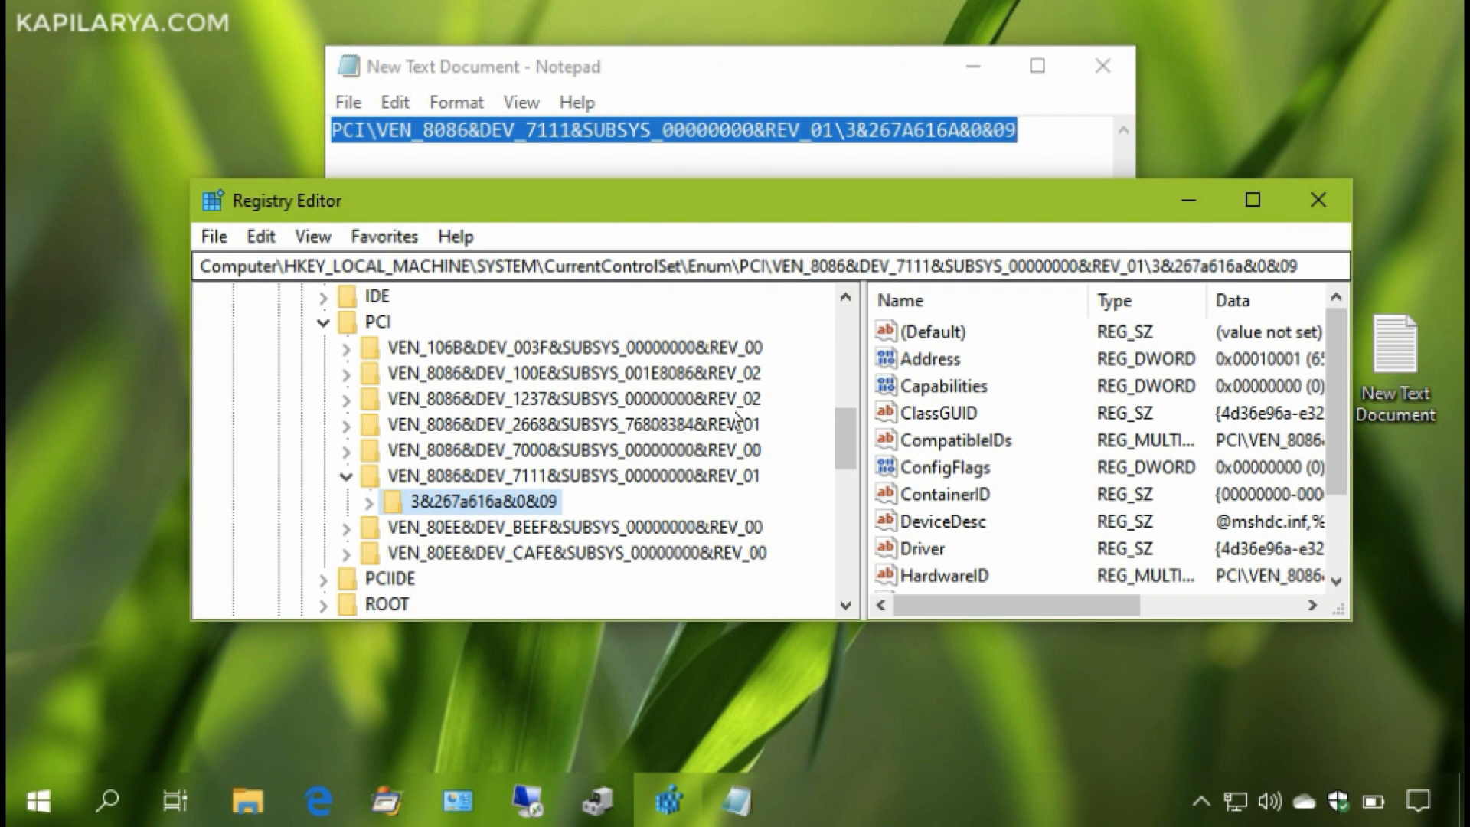
{"action": "left_click", "coordinate": [369, 503]}
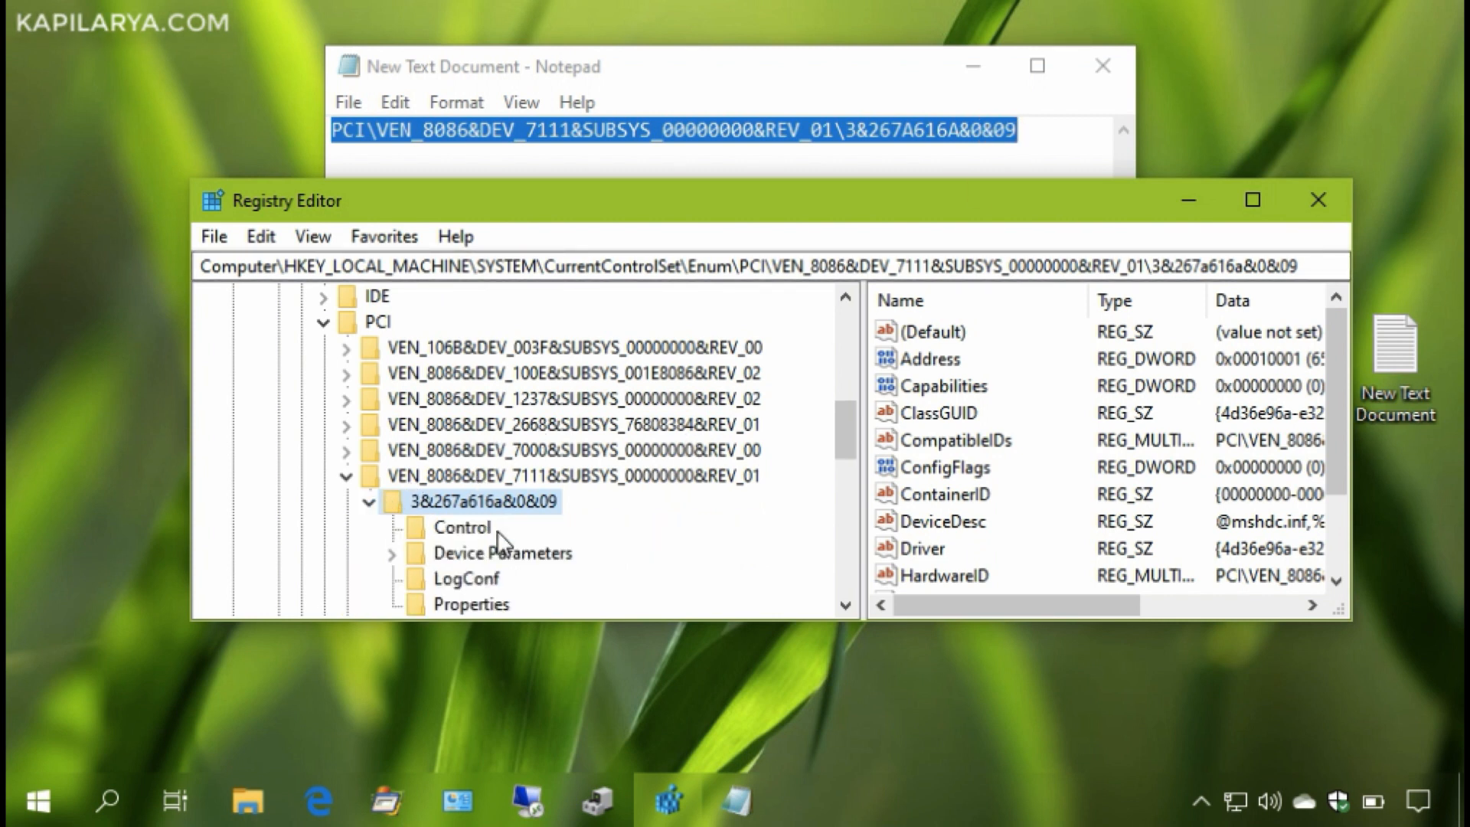
Expand Device Parameters and Interrupt Management under the device's subkey, and select the MessageSignaledInterruptProperties key.
{"action": "left_click", "coordinate": [482, 549]}
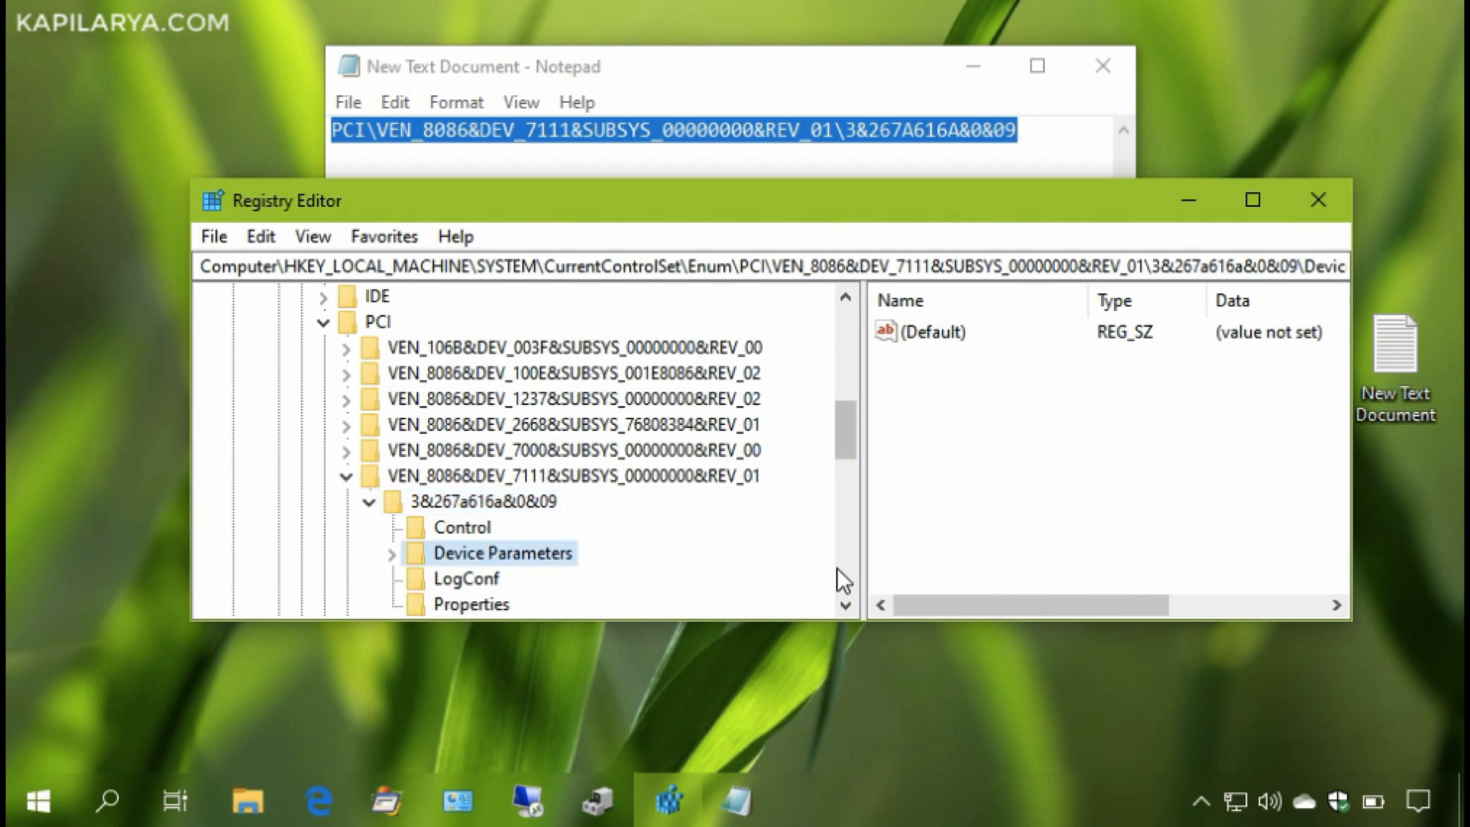
{"action": "left_click", "coordinate": [844, 606]}
{"action": "left_click", "coordinate": [844, 606]}
{"action": "left_click", "coordinate": [845, 606]}
{"action": "left_click", "coordinate": [844, 606]}
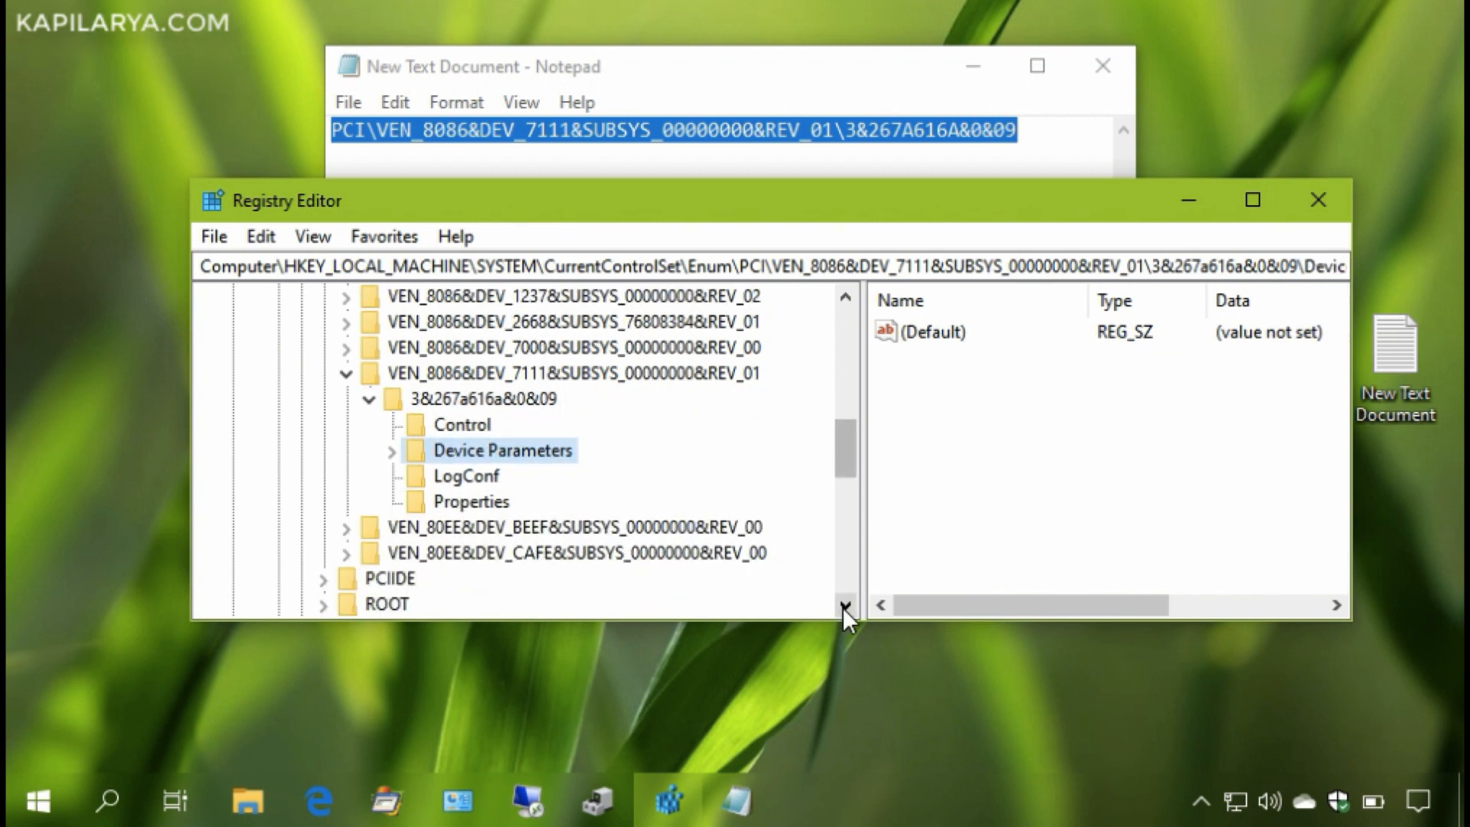
{"action": "left_click", "coordinate": [392, 452]}
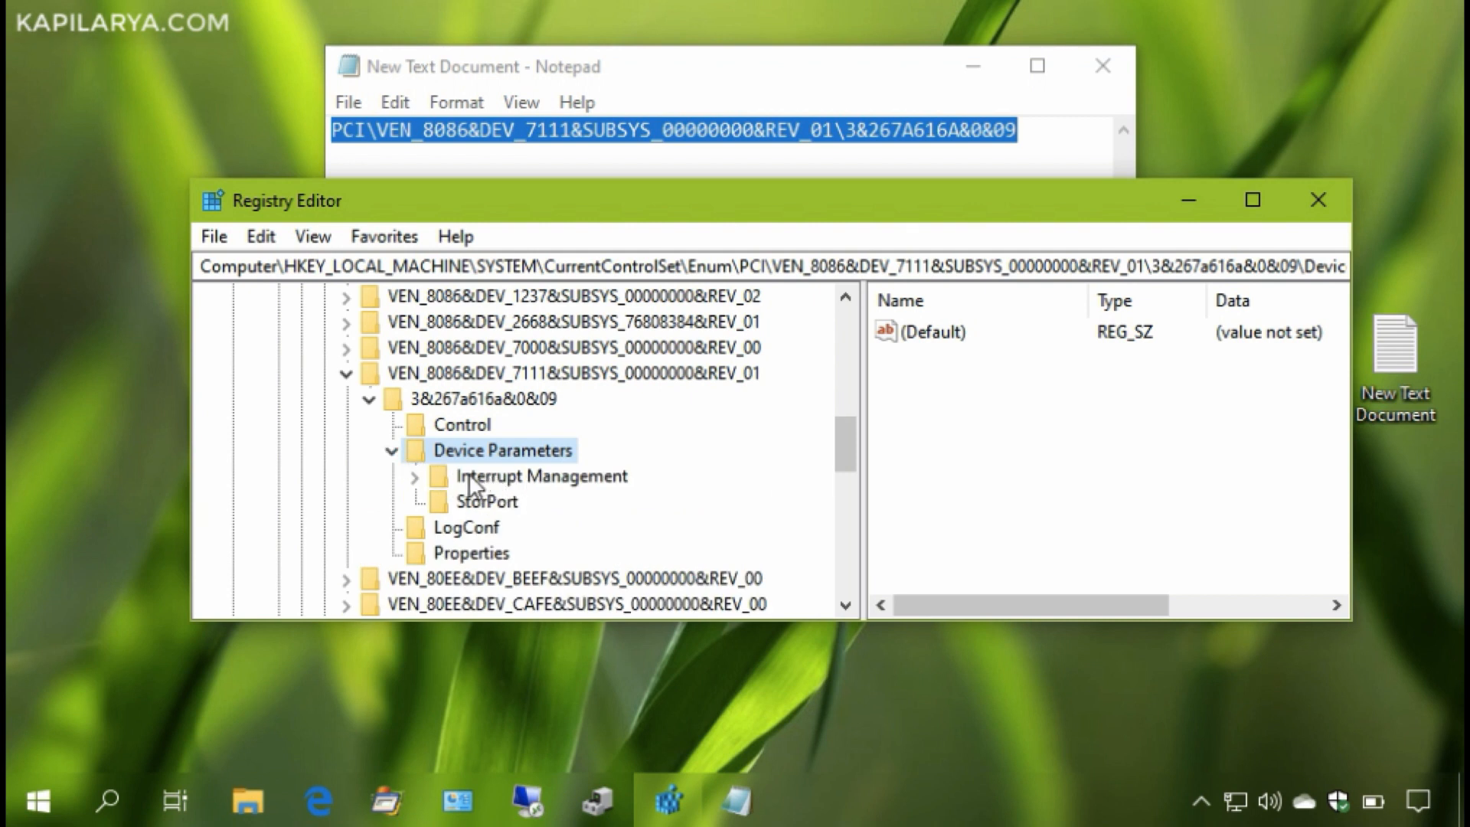
{"action": "left_click", "coordinate": [473, 481]}
{"action": "left_click", "coordinate": [415, 477]}
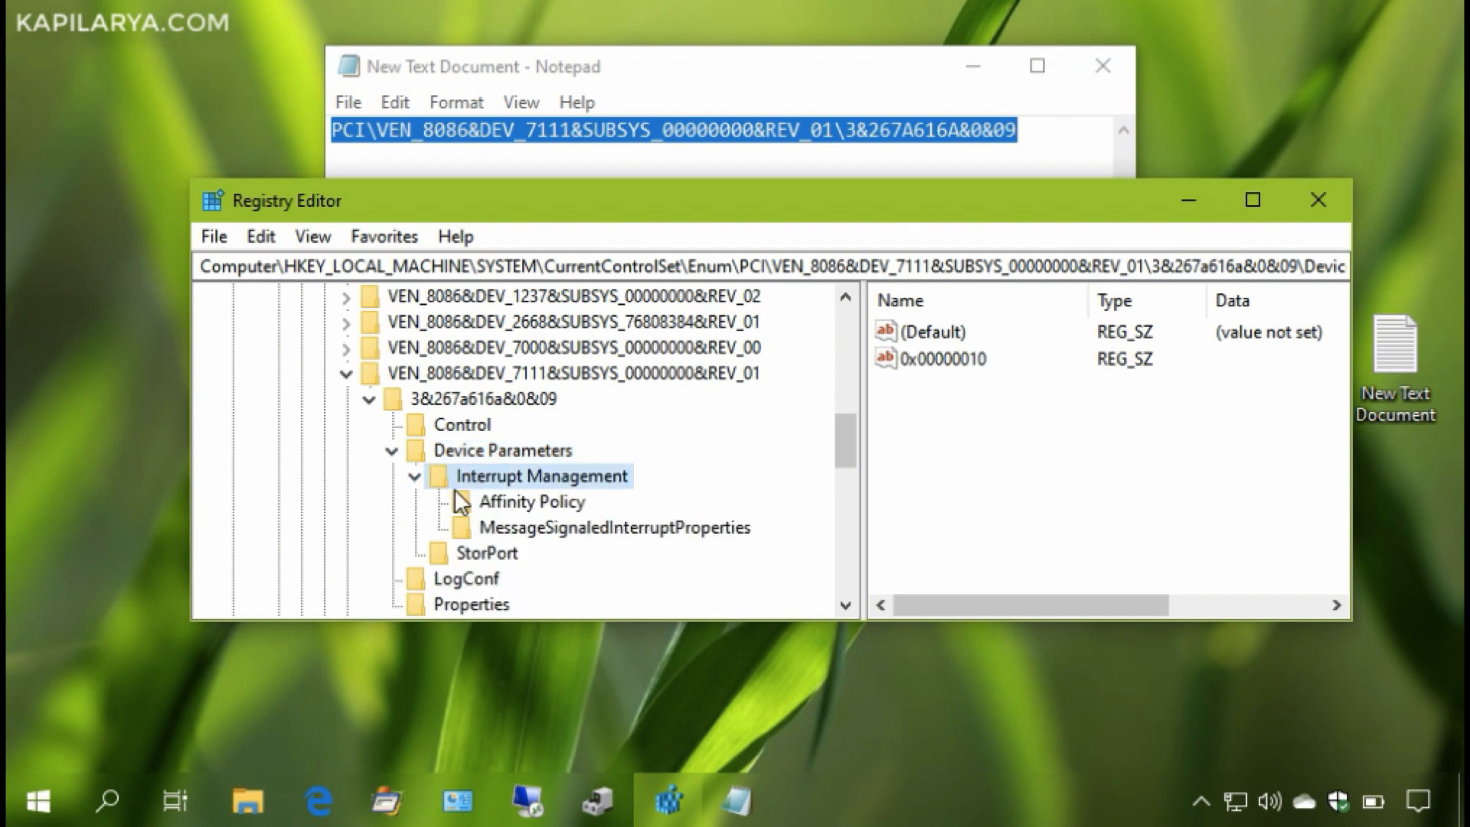
{"action": "left_click", "coordinate": [529, 528]}
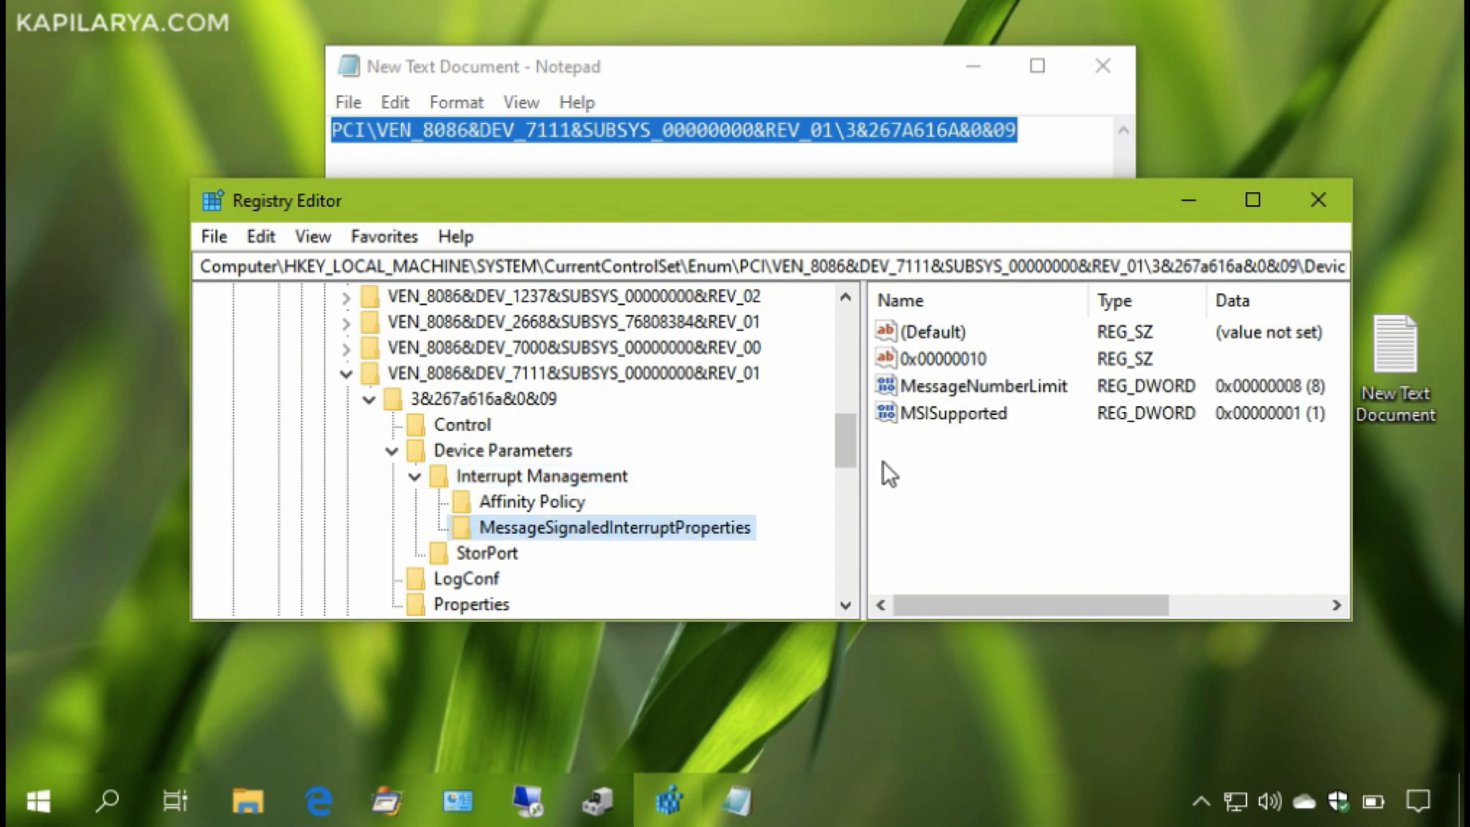
Set the MSISupported DWORD's value data to 0 in the MessageSignaledInterruptProperties key.
{"action": "left_click", "coordinate": [939, 413]}
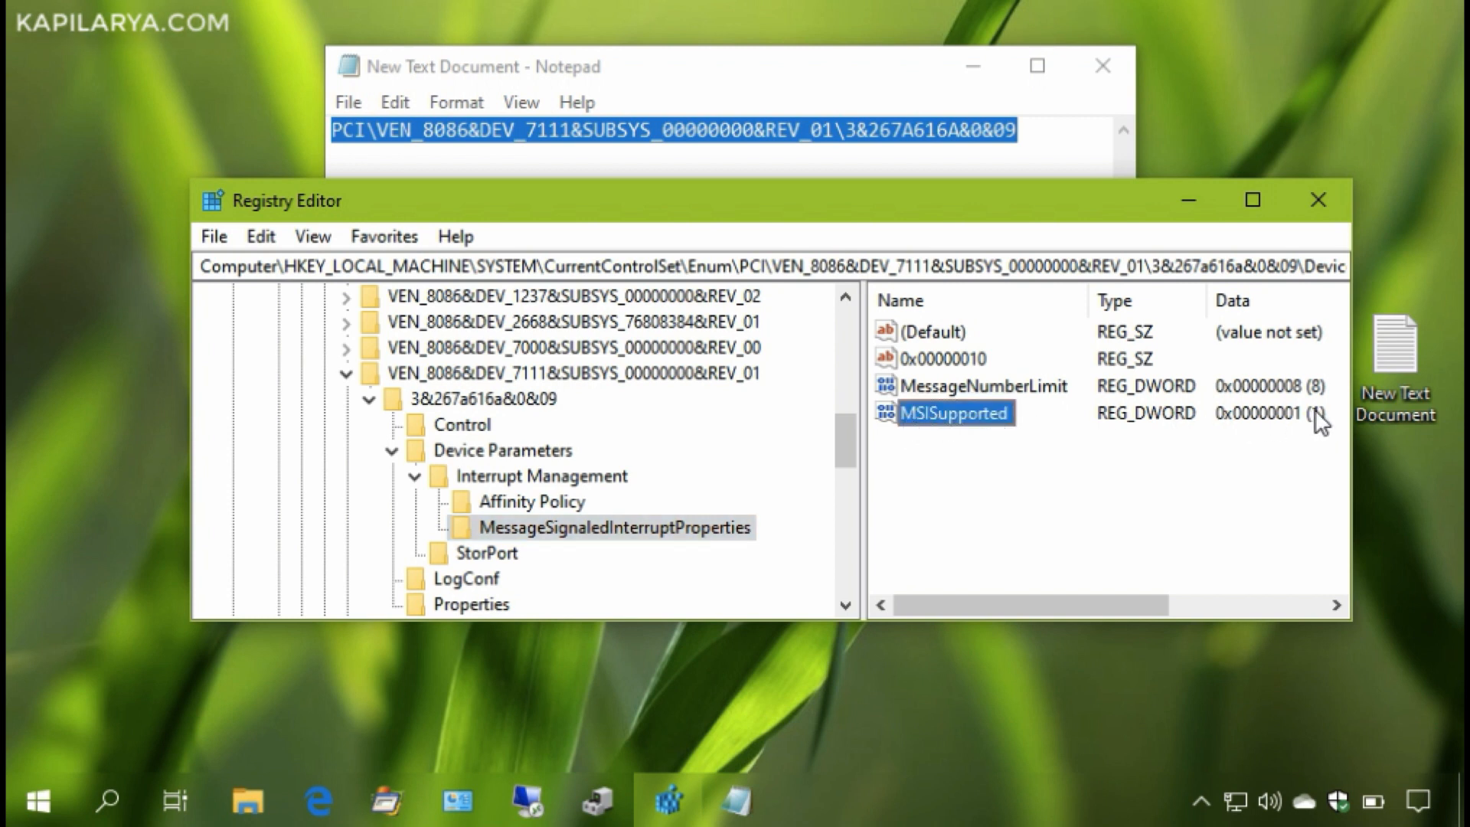
{"action": "double_click", "coordinate": [977, 410]}
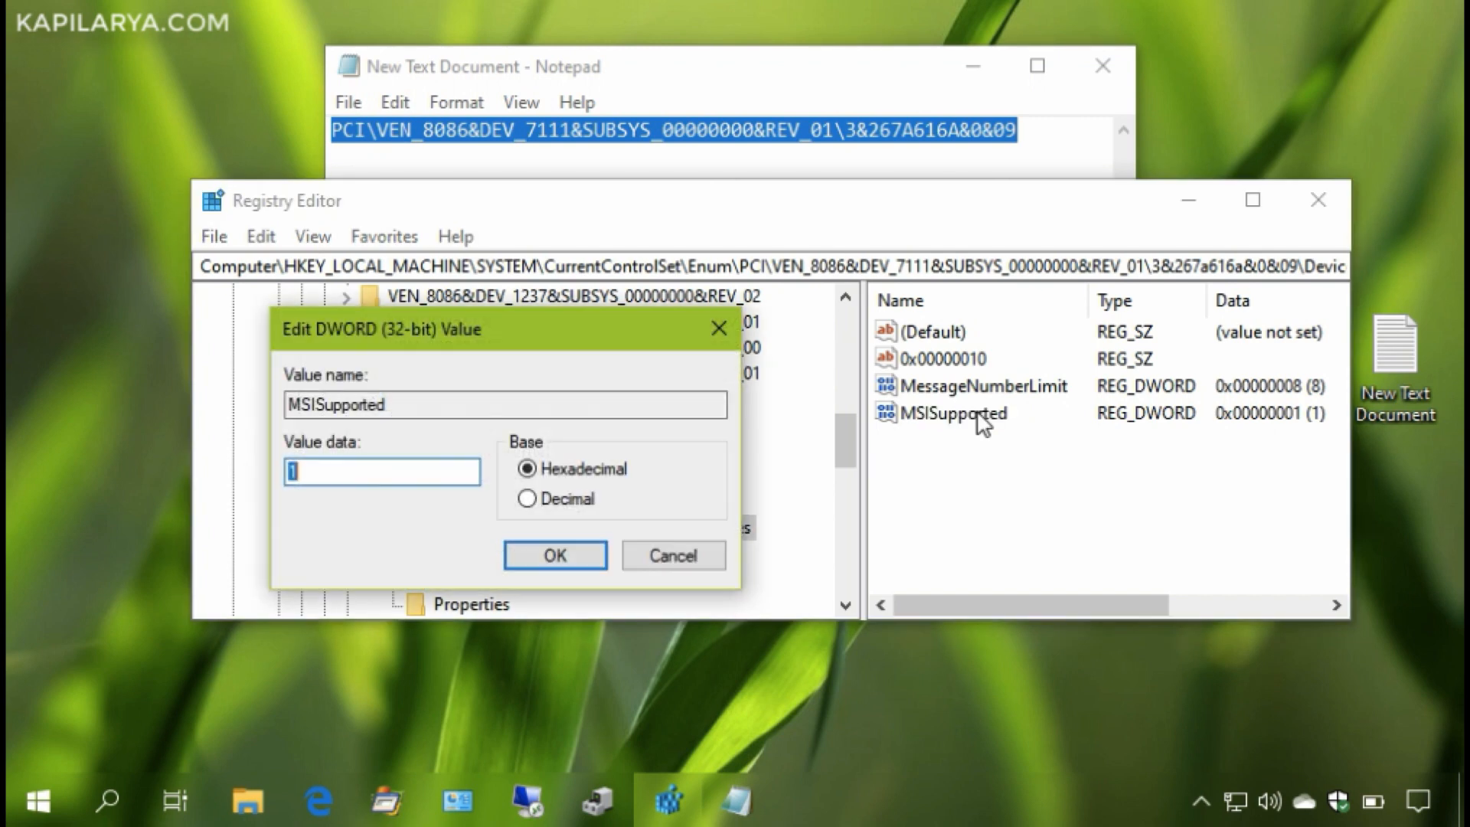
{"action": "left_click_drag", "start_coordinate": [547, 336], "coordinate": [1014, 544]}
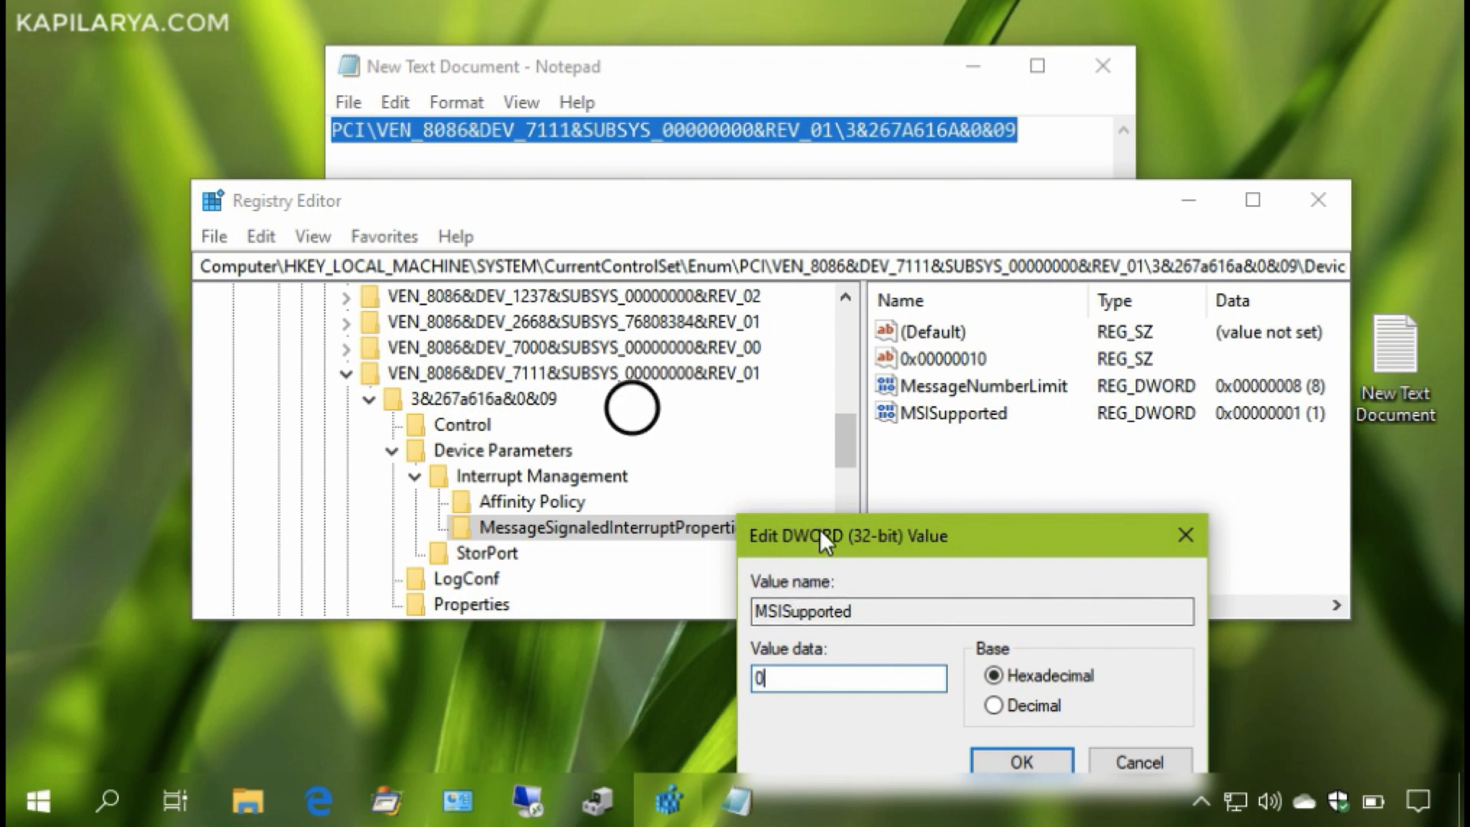
{"action": "left_click_drag", "start_coordinate": [820, 528], "coordinate": [821, 513]}
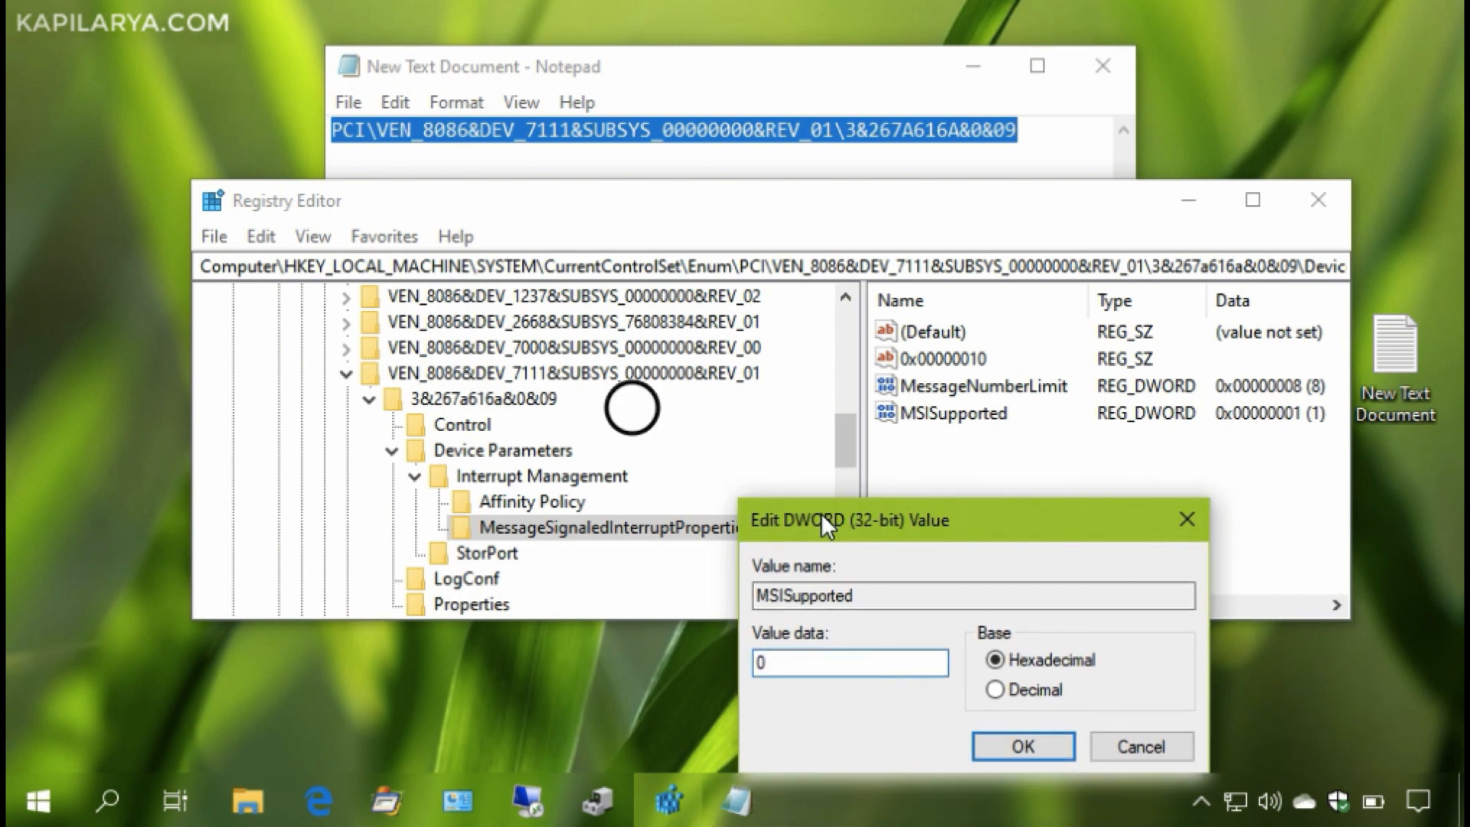
{"action": "left_click", "coordinate": [982, 744]}
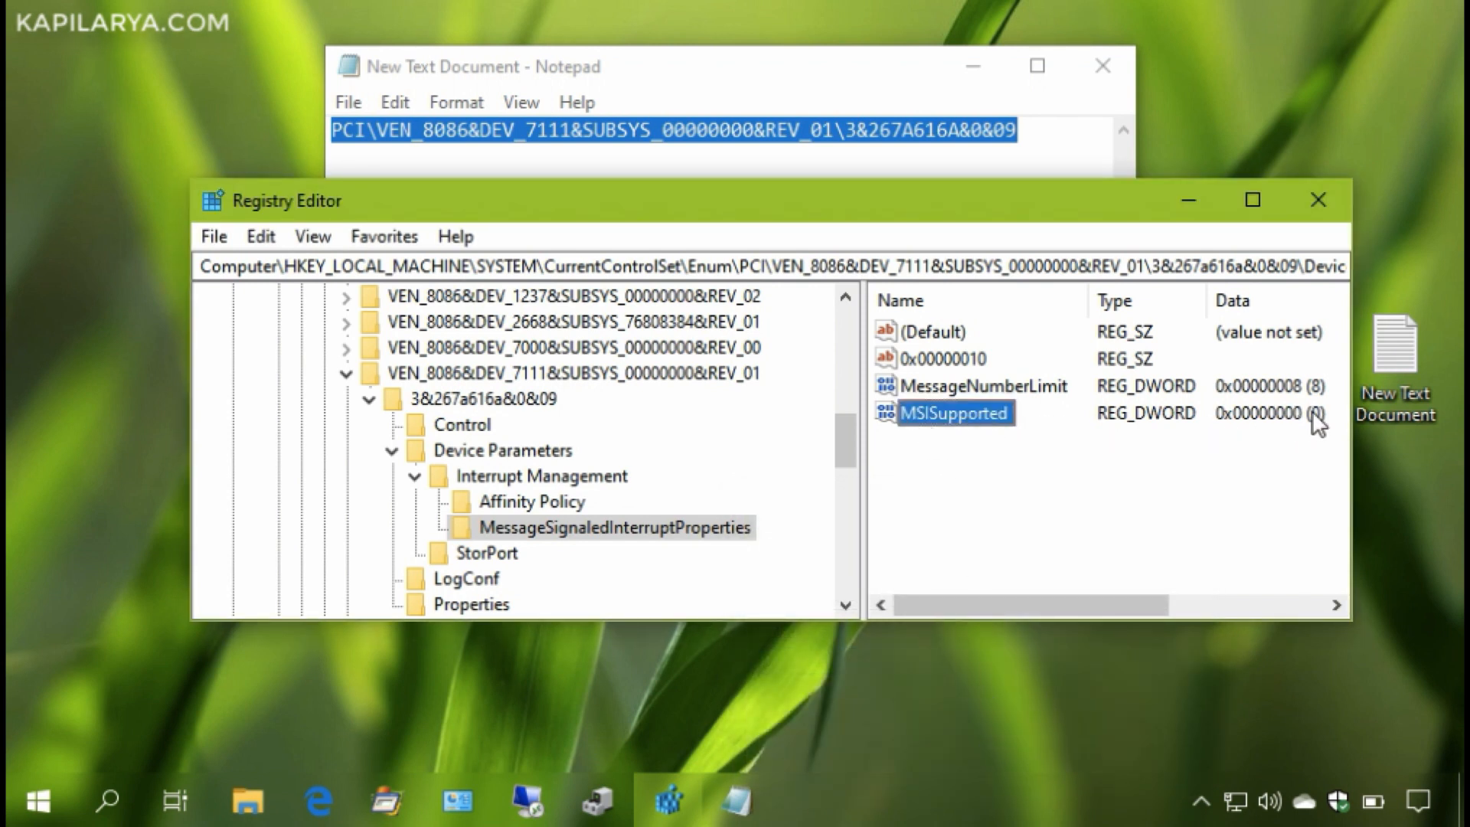
Close the Registry Editor and the text document, and restart the computer.
{"action": "left_click", "coordinate": [1310, 209]}
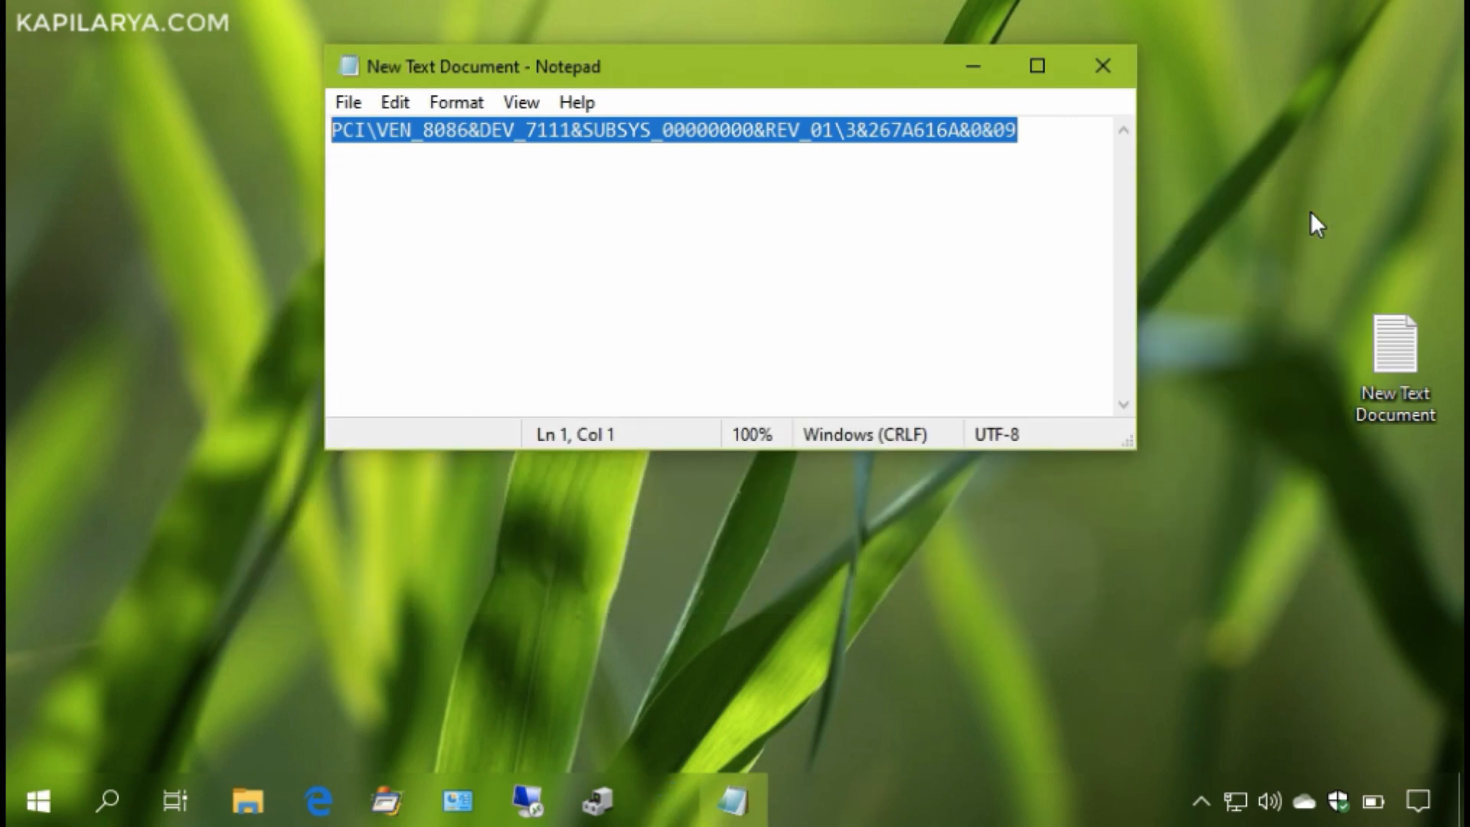
{"action": "left_click", "coordinate": [1103, 69]}
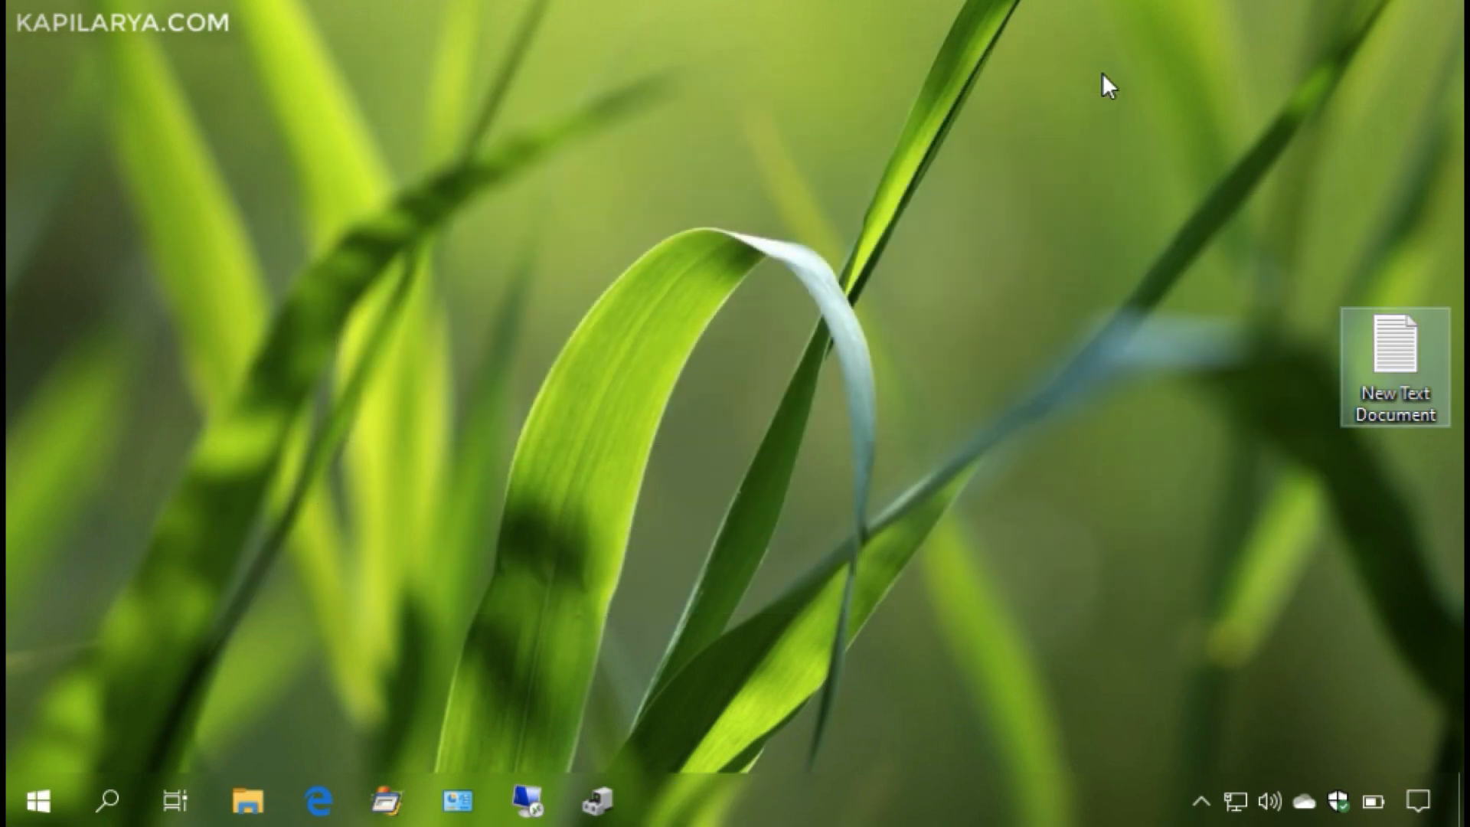
{"action": "right_click", "coordinate": [36, 785]}
{"action": "mouse_move", "coordinate": [287, 709]}
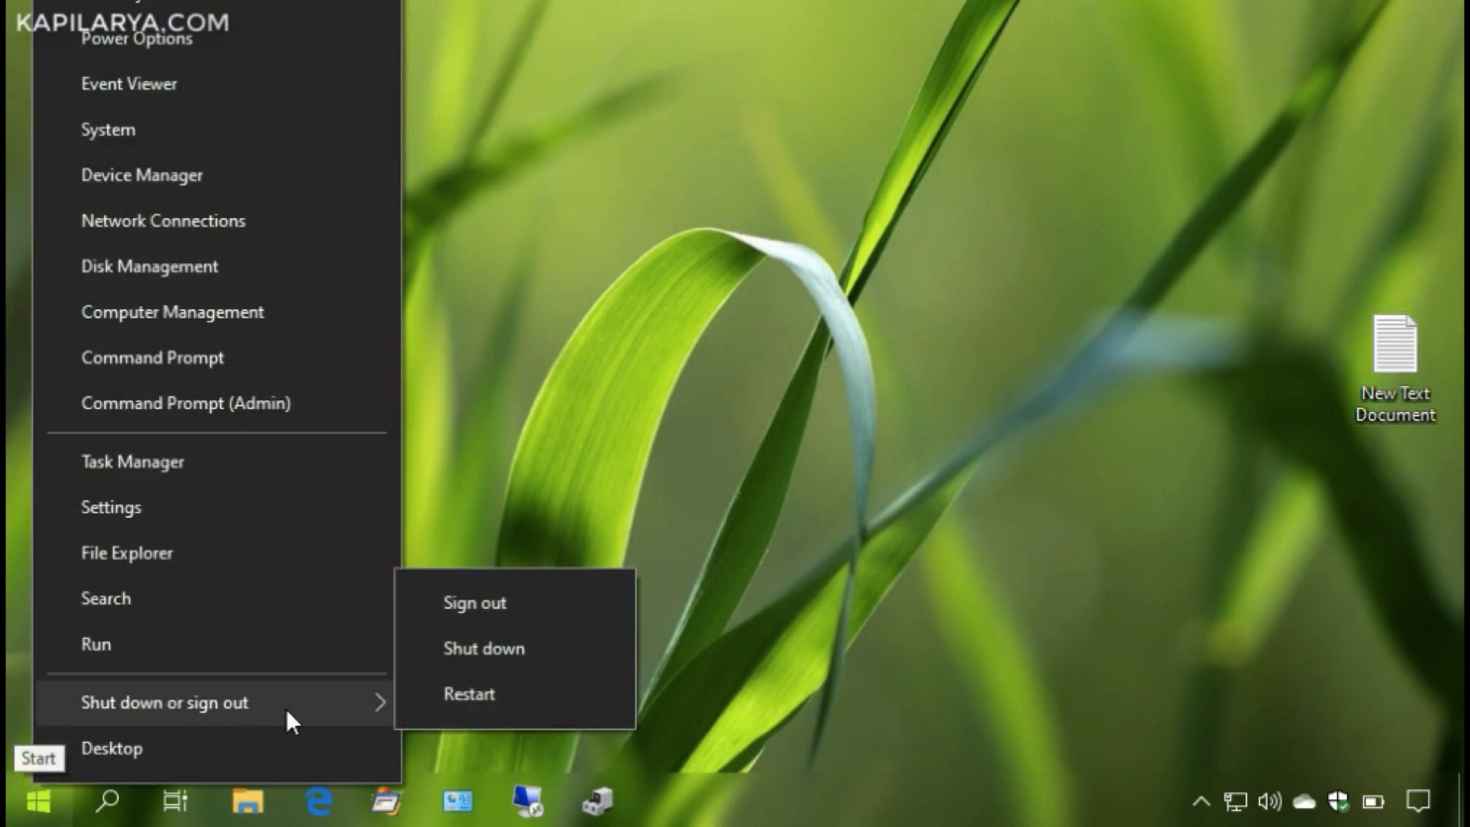
{"action": "left_click", "coordinate": [445, 695]}
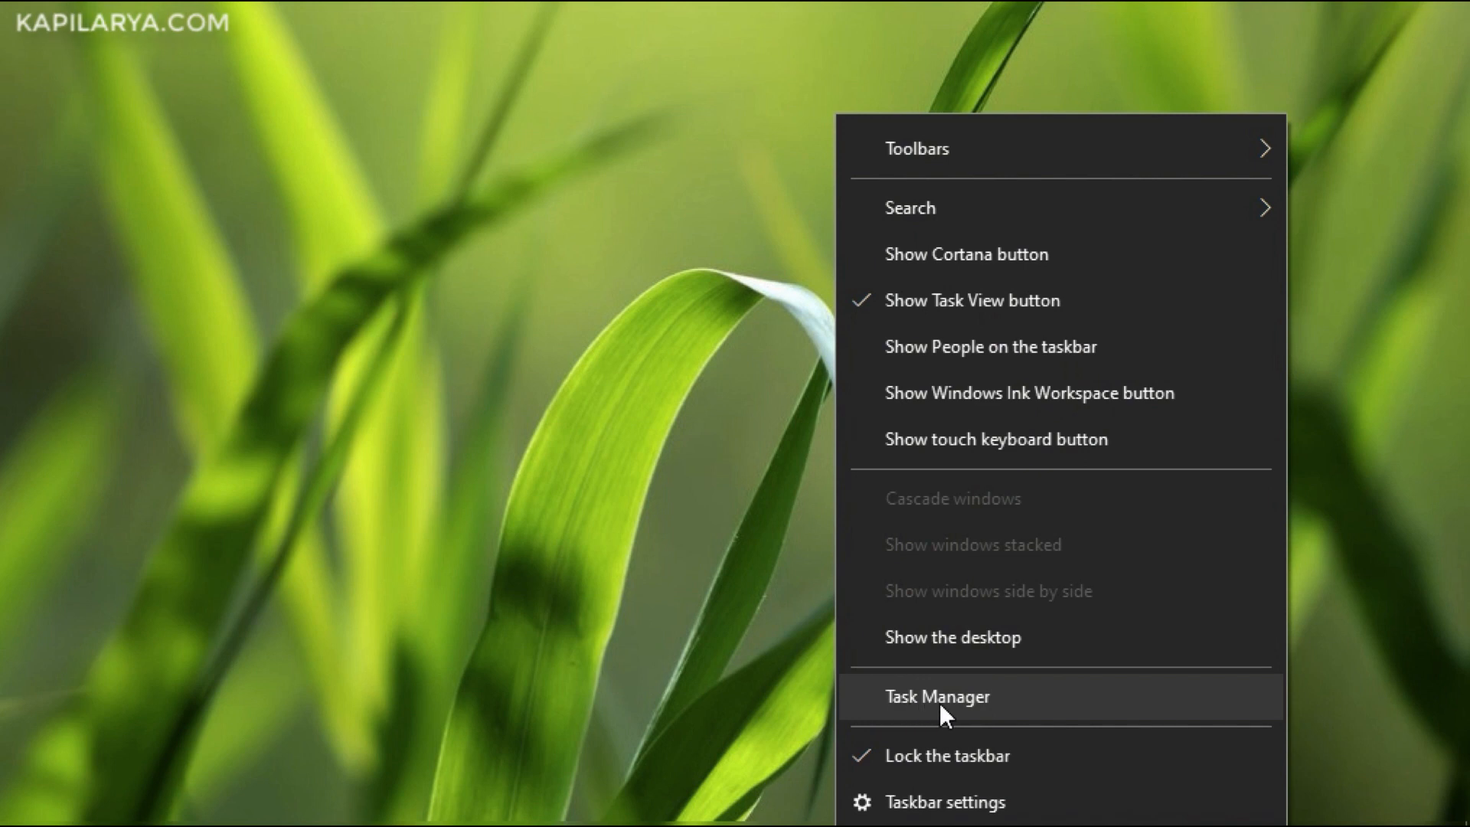
Open Task Manager to check the usage of Disk 0 (Y: C:).
{"action": "left_click", "coordinate": [911, 710]}
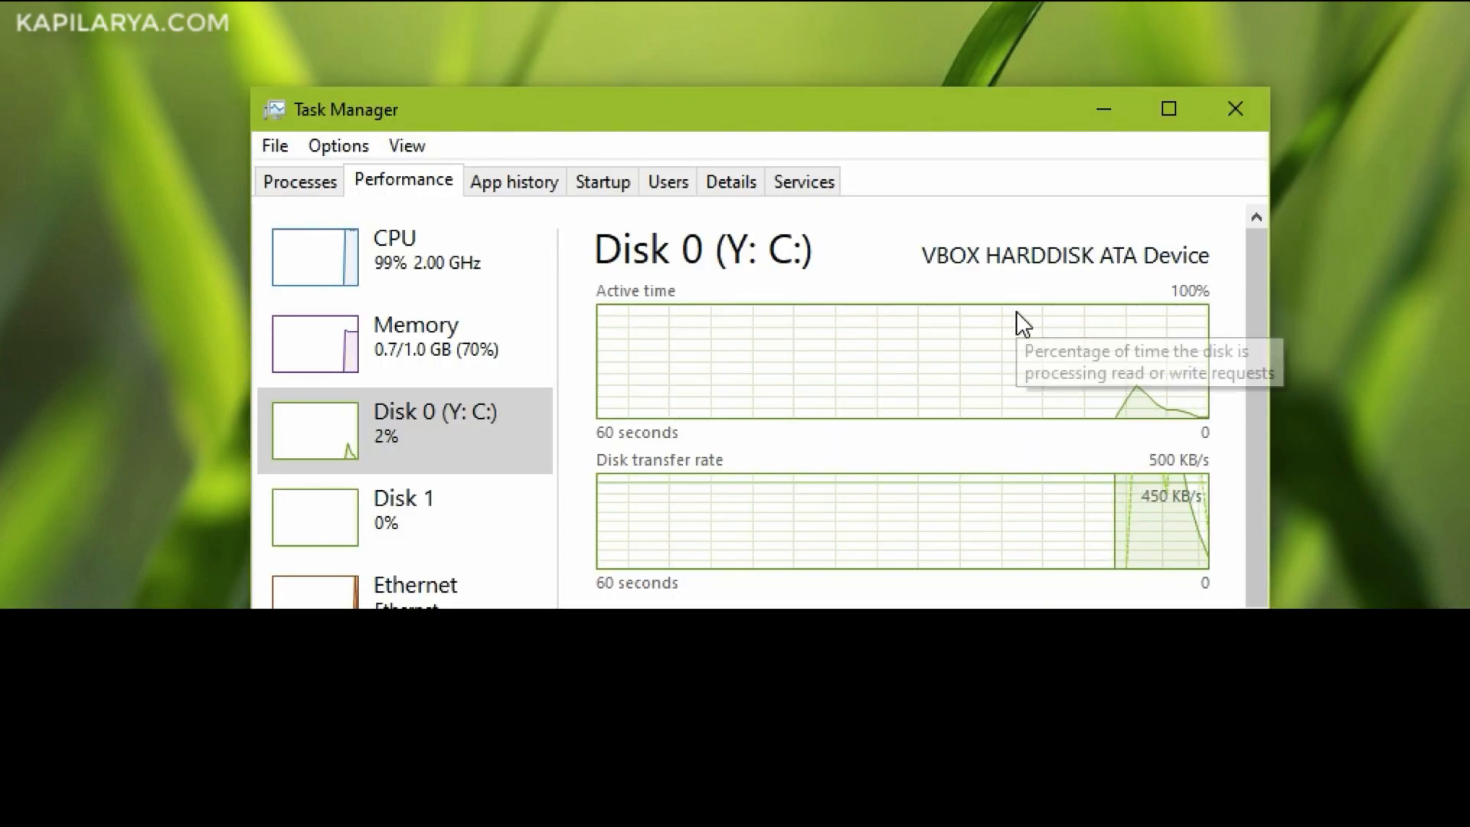